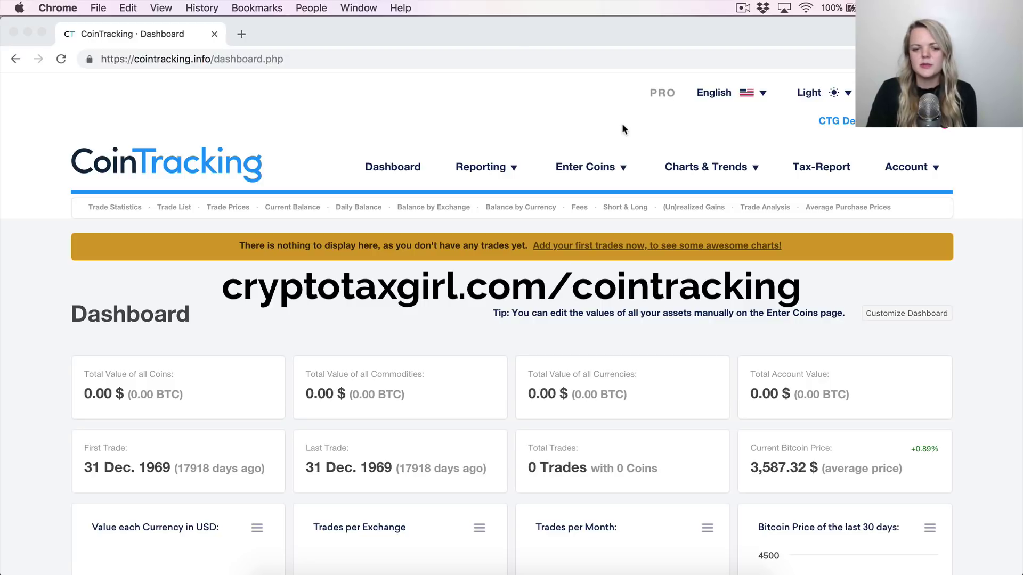
Open the Coinbase API import page from Enter Coins > Exchange Imports
mouse_move(603, 169)
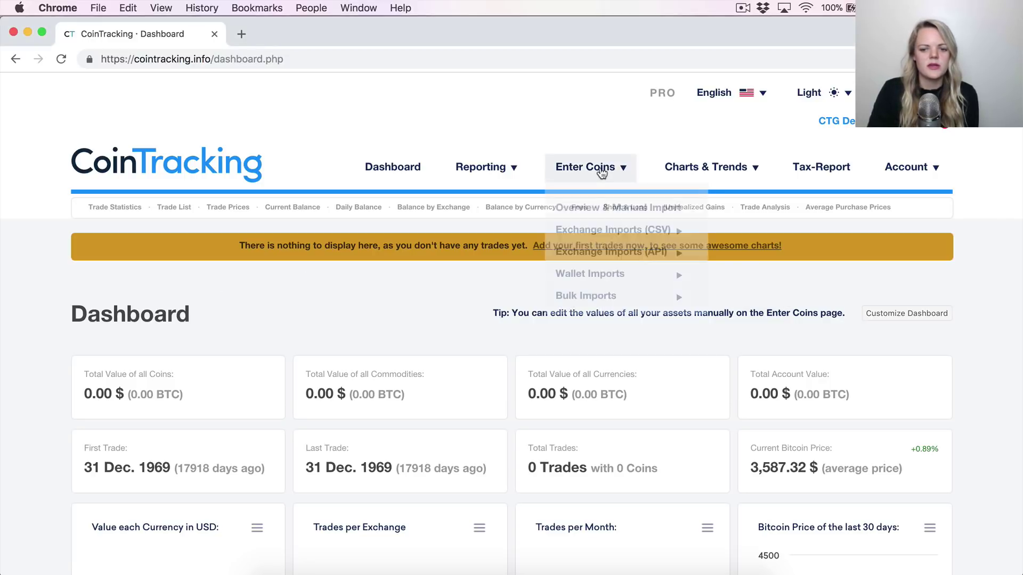
mouse_move(605, 246)
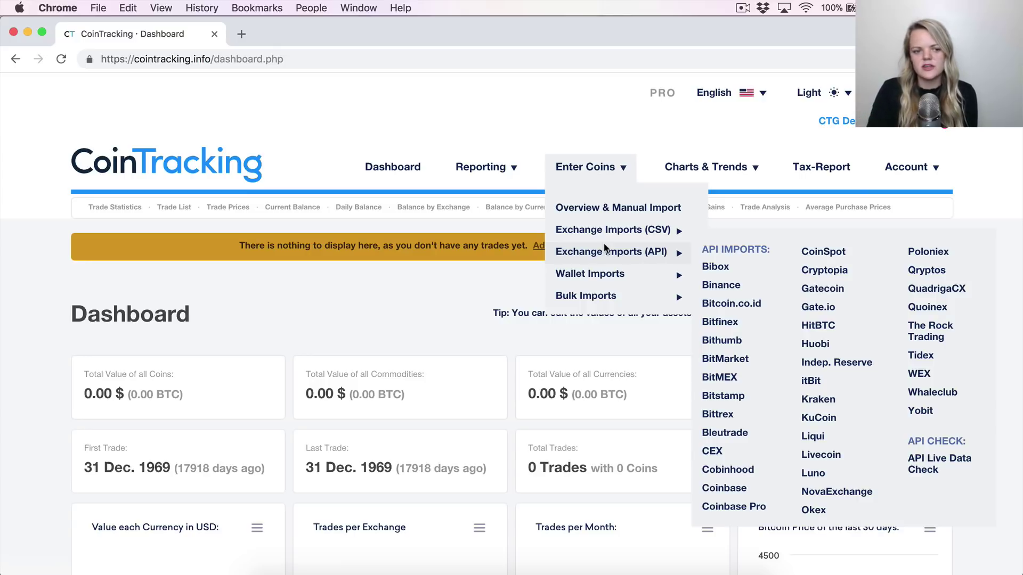
click(725, 488)
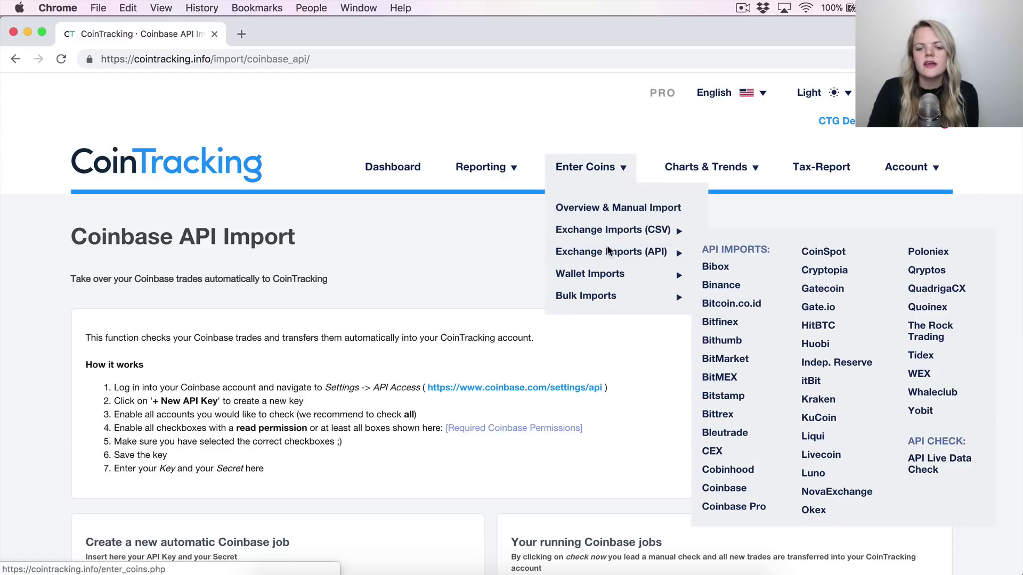
Open the Binance API import page and look over its new automatic job form
click(720, 287)
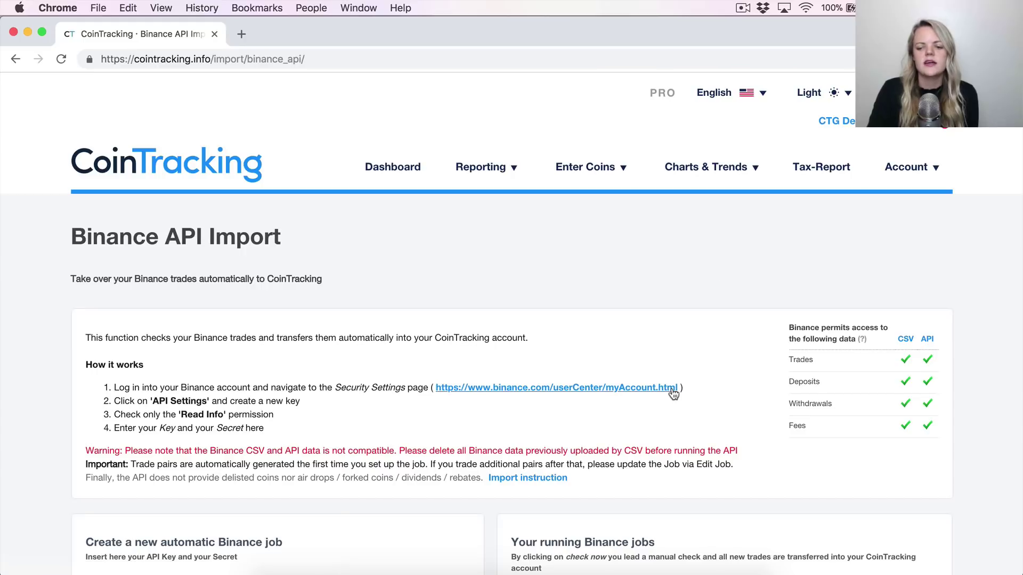
scroll(716, 287, down, 1)
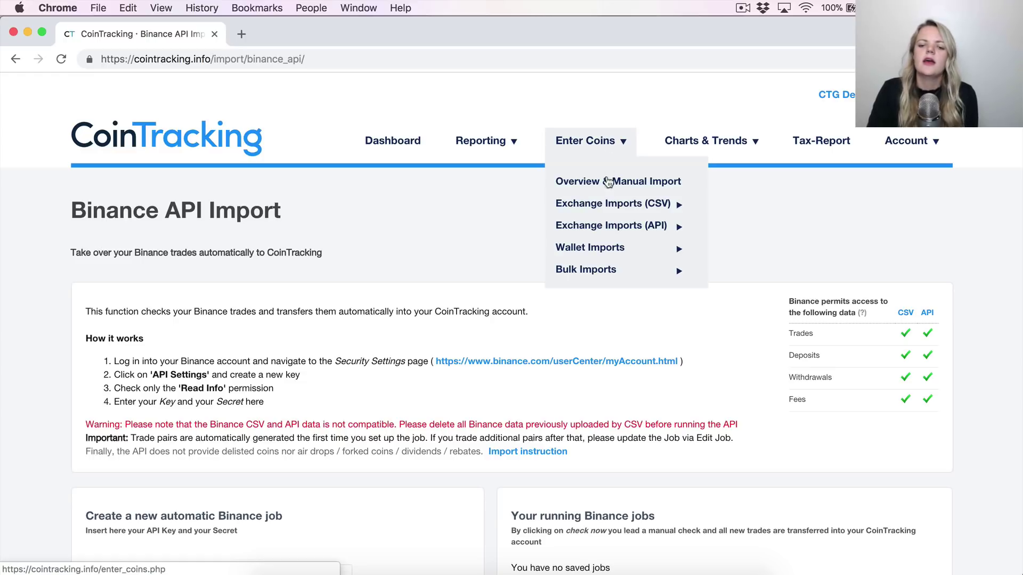
mouse_move(608, 226)
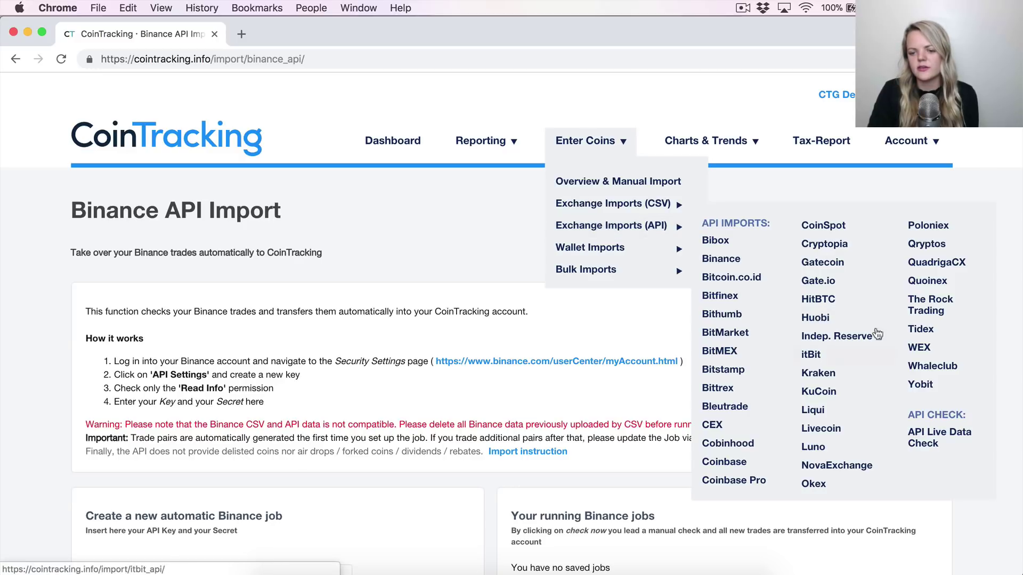
mouse_move(649, 210)
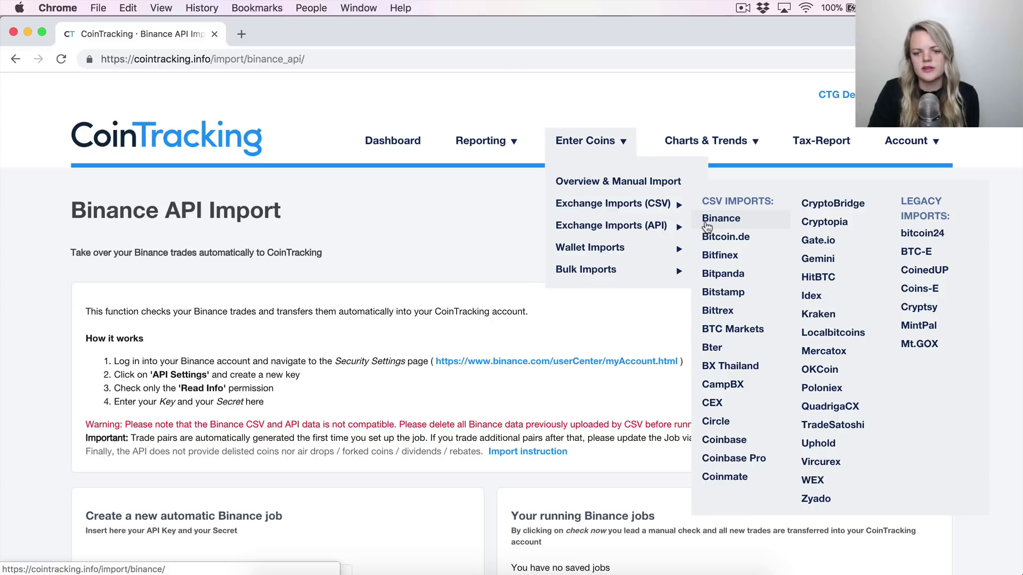
mouse_move(650, 246)
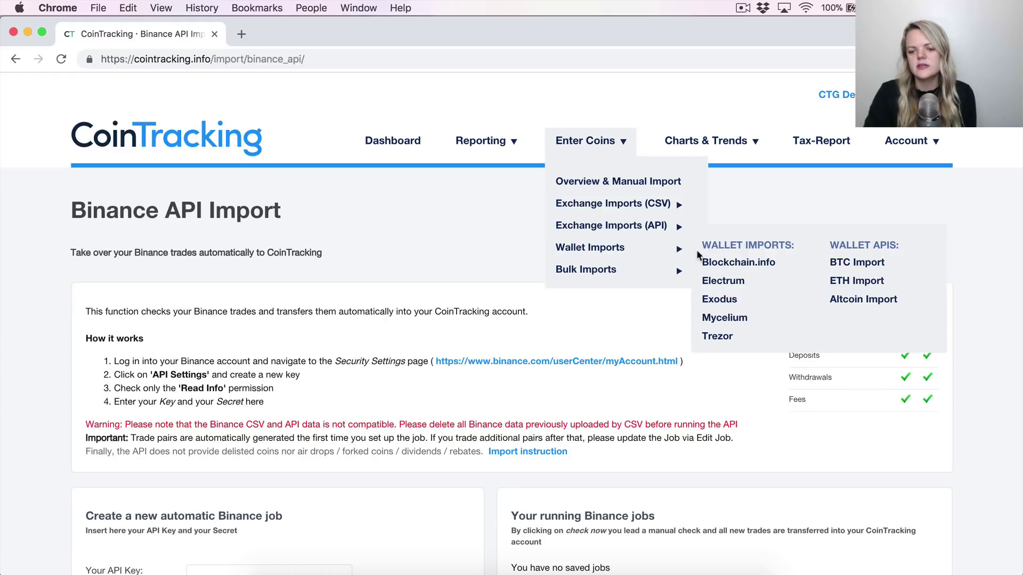
Open the Ethereum address import page and look through it
click(860, 282)
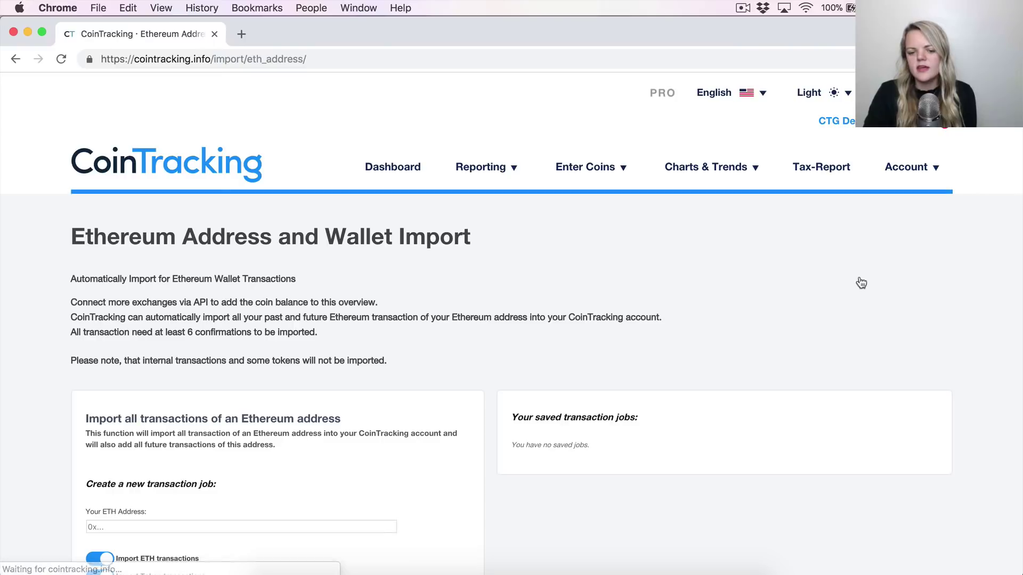
scroll(448, 490, down, 5)
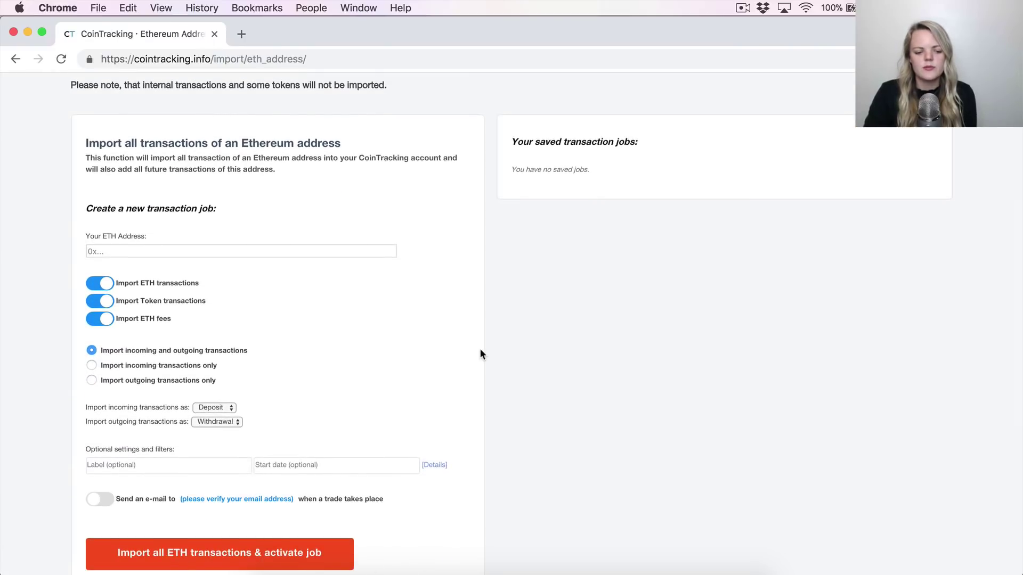
scroll(479, 349, up, 5)
Open the Trezor wallet import page
mouse_move(596, 171)
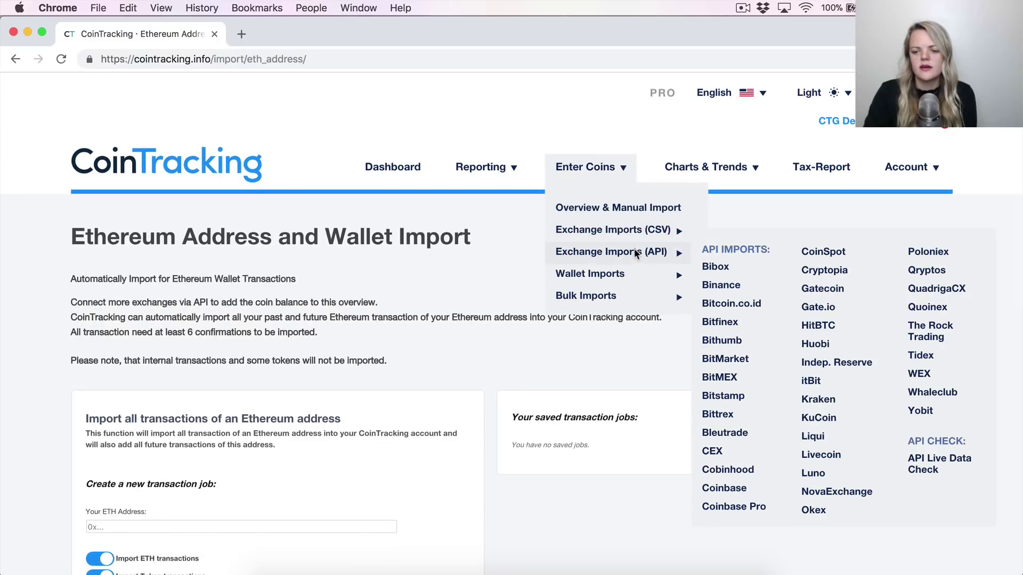
mouse_move(636, 267)
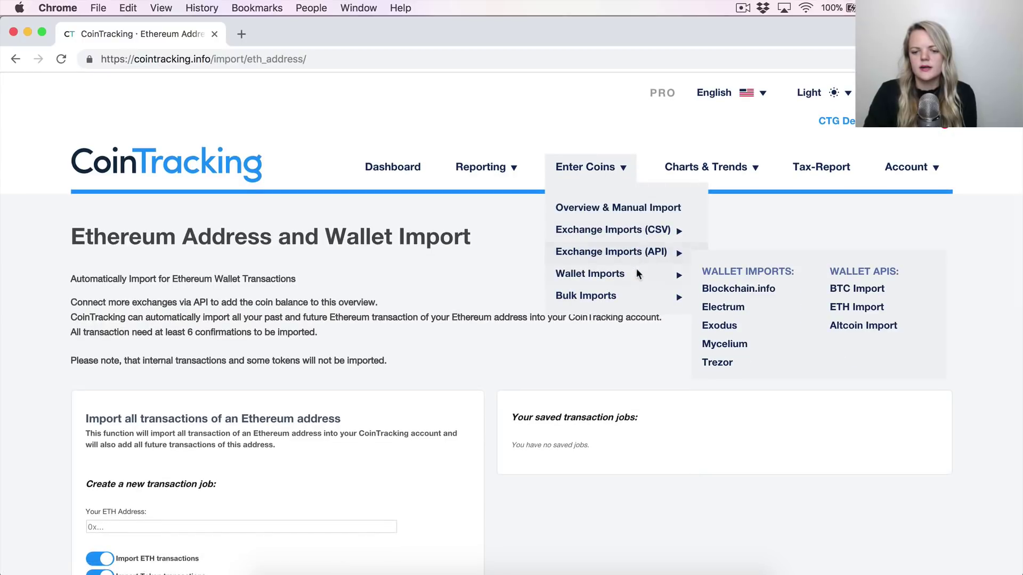
click(727, 363)
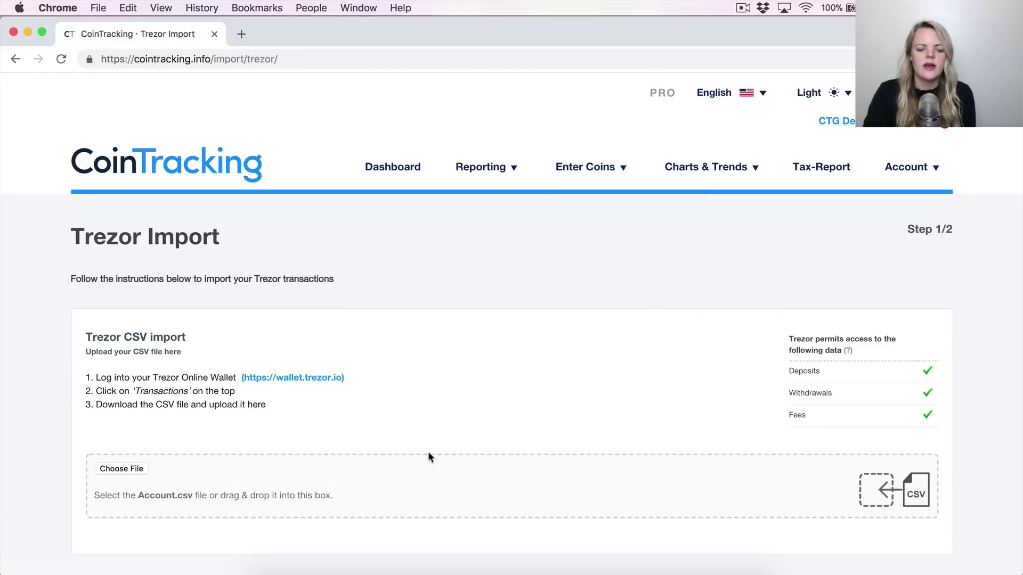
mouse_move(586, 169)
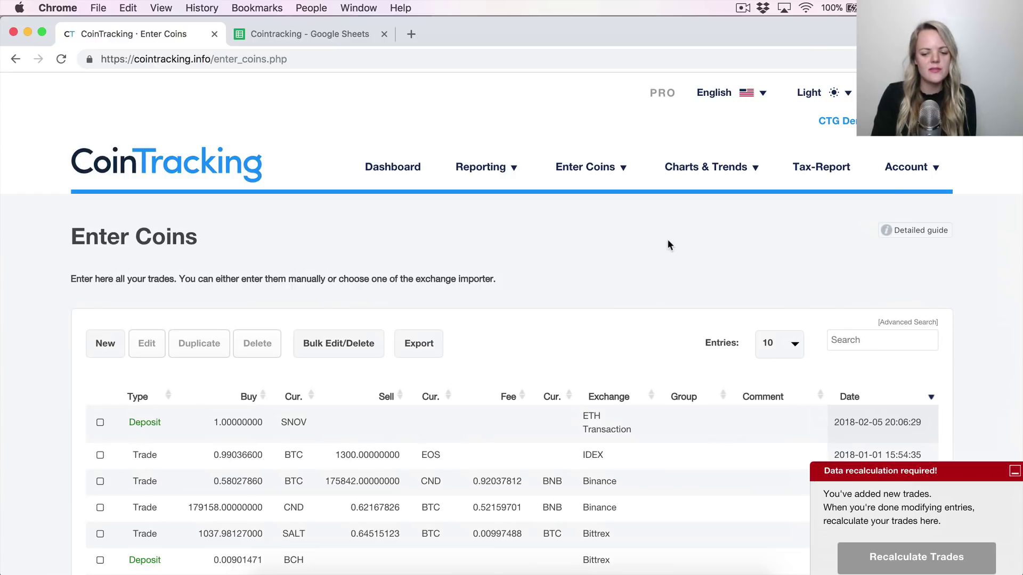
Recalculate the new trades and reload Enter Coins, now listing 150 entries
scroll(689, 249, down, 5)
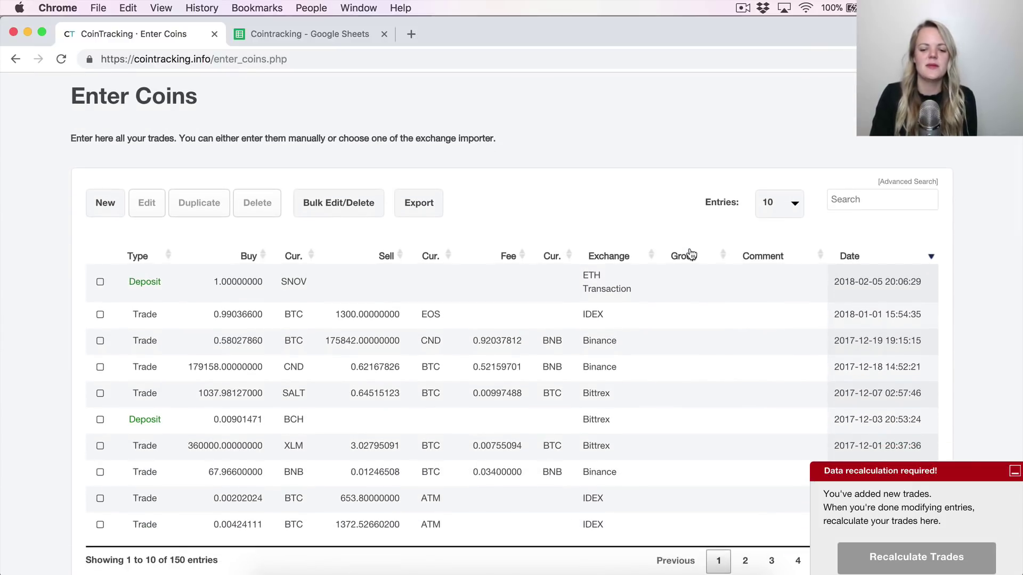
scroll(656, 191, up, 4)
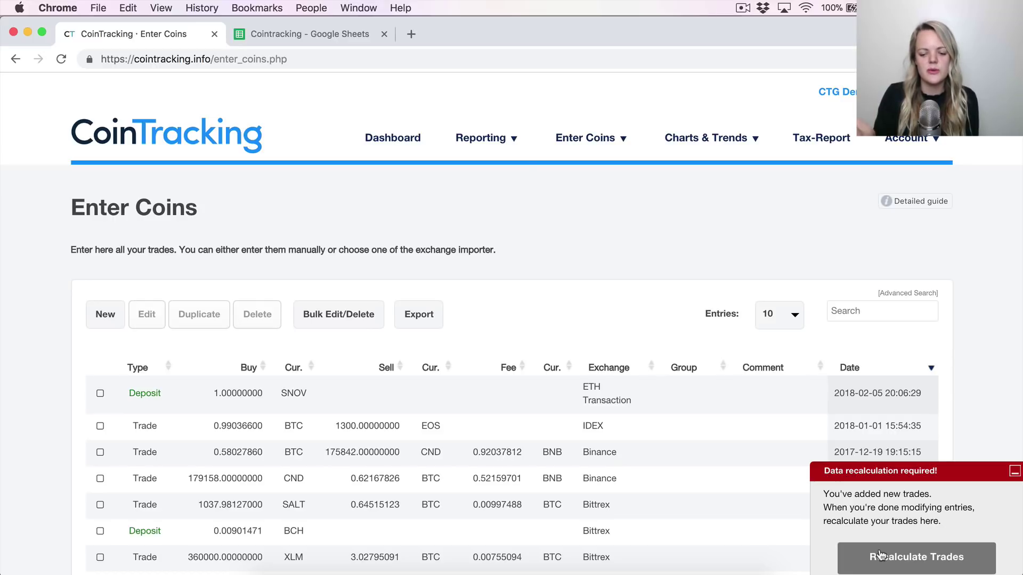
click(881, 555)
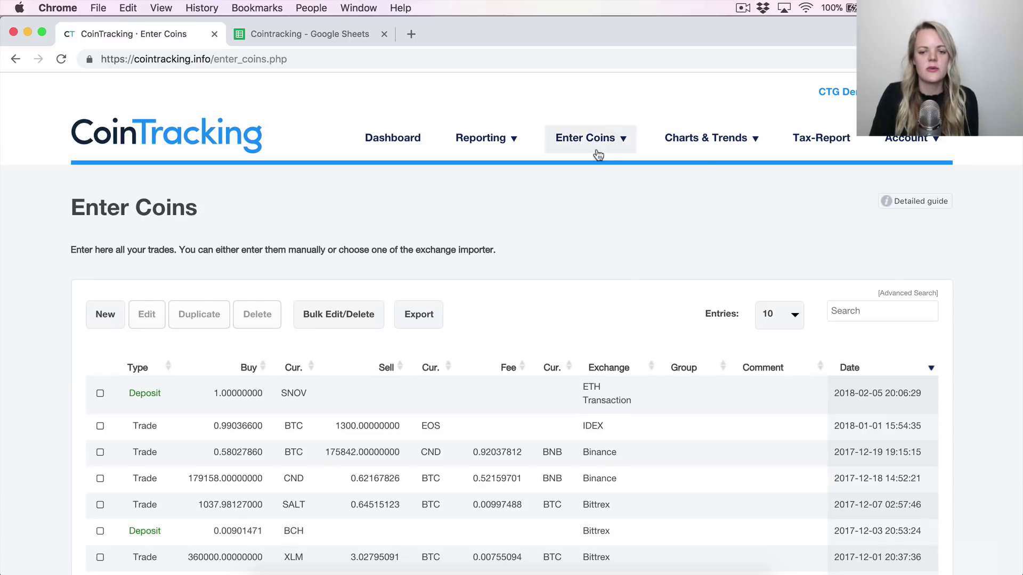
mouse_move(592, 155)
click(586, 177)
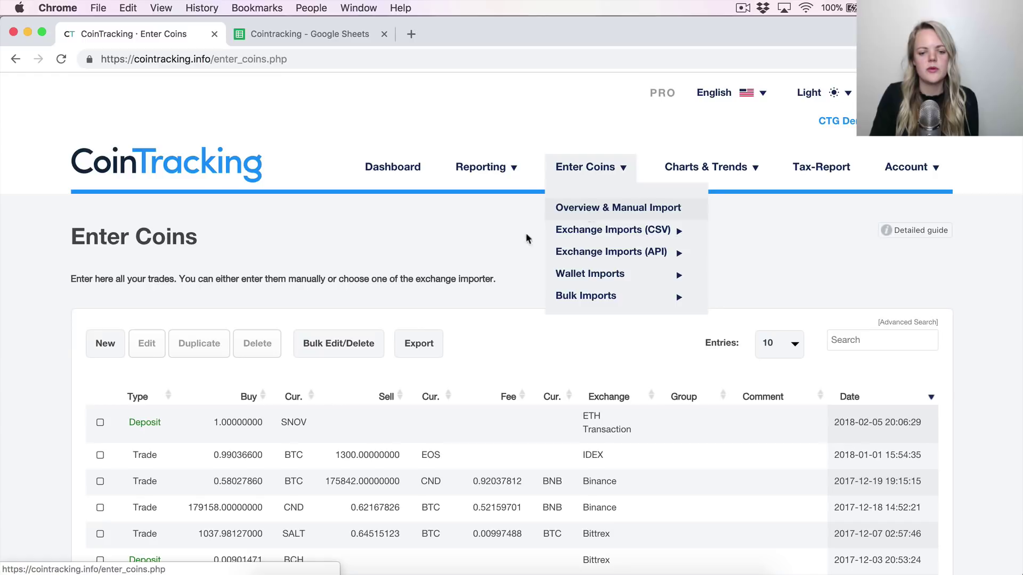
scroll(617, 432, down, 3)
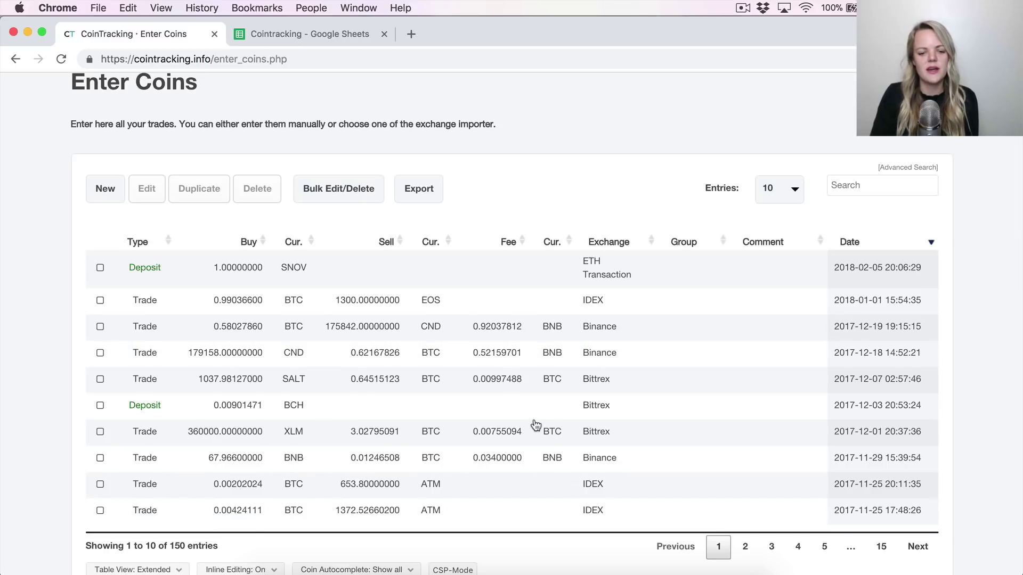
scroll(538, 331, up, 5)
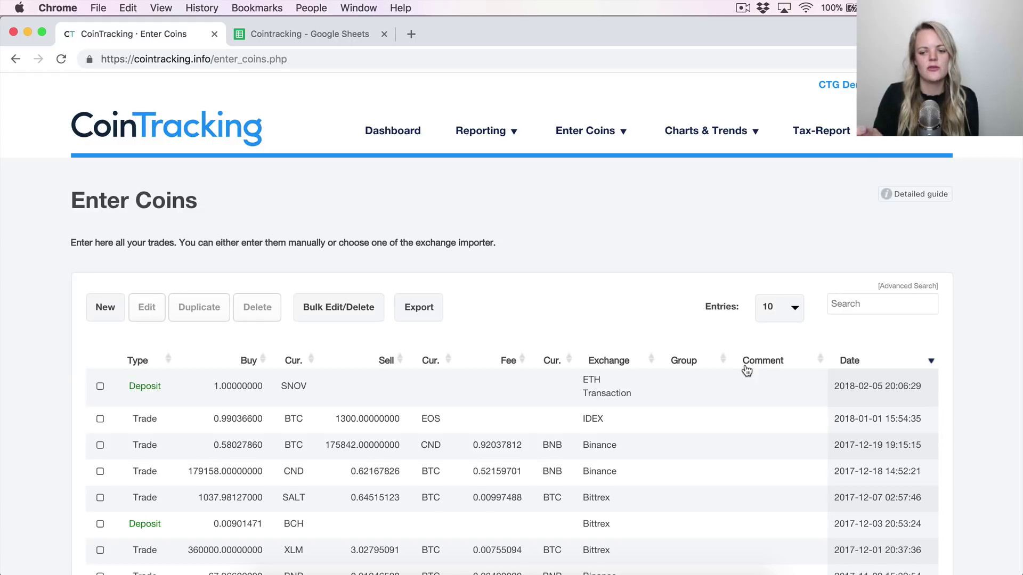
Sort trades oldest first, export them as CSV, and switch to the Cointracking spreadsheet
click(852, 361)
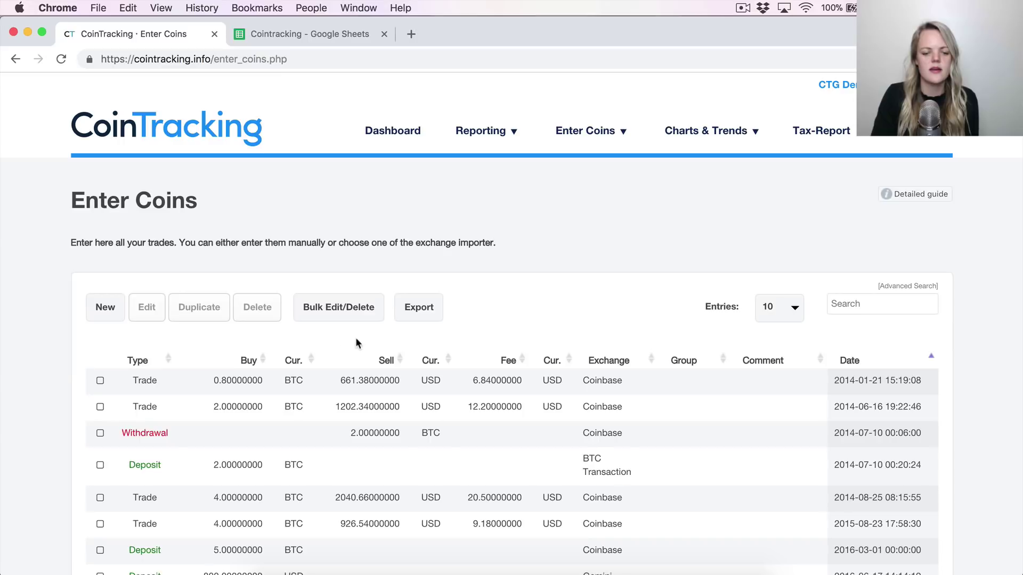
click(424, 310)
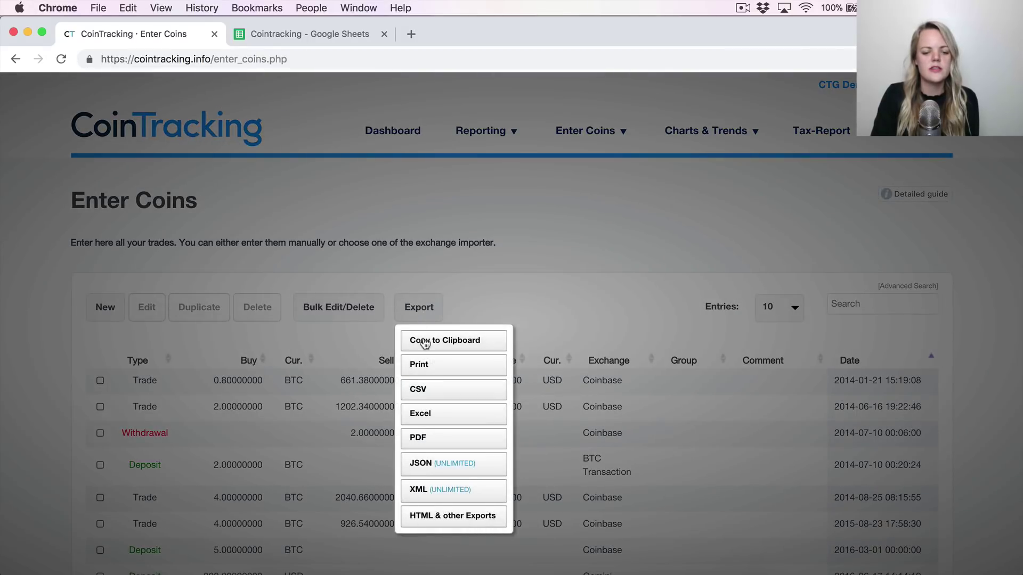
click(423, 391)
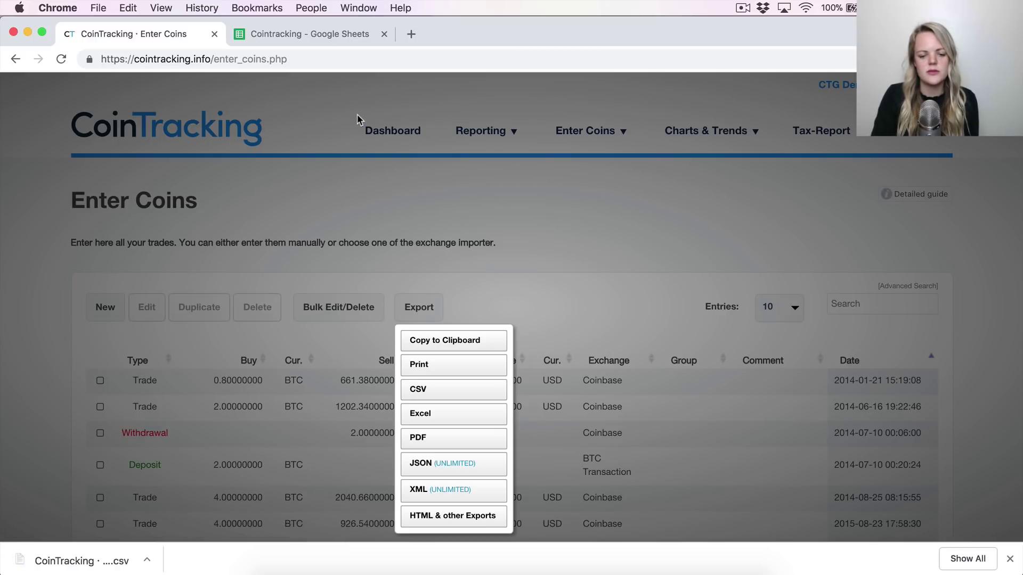
click(321, 36)
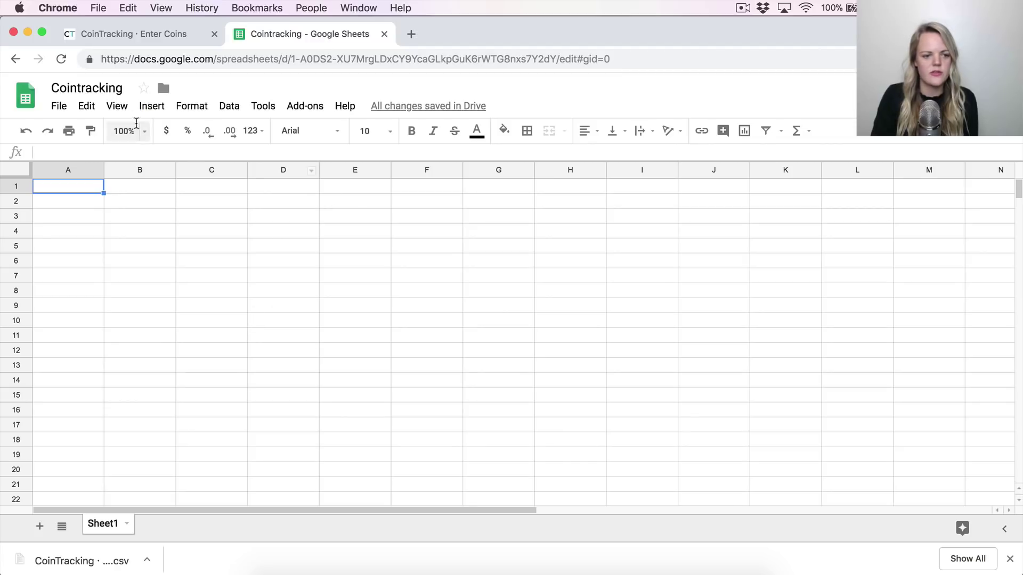
Upload Trade Table (11).csv and import it as a new sheet
click(59, 106)
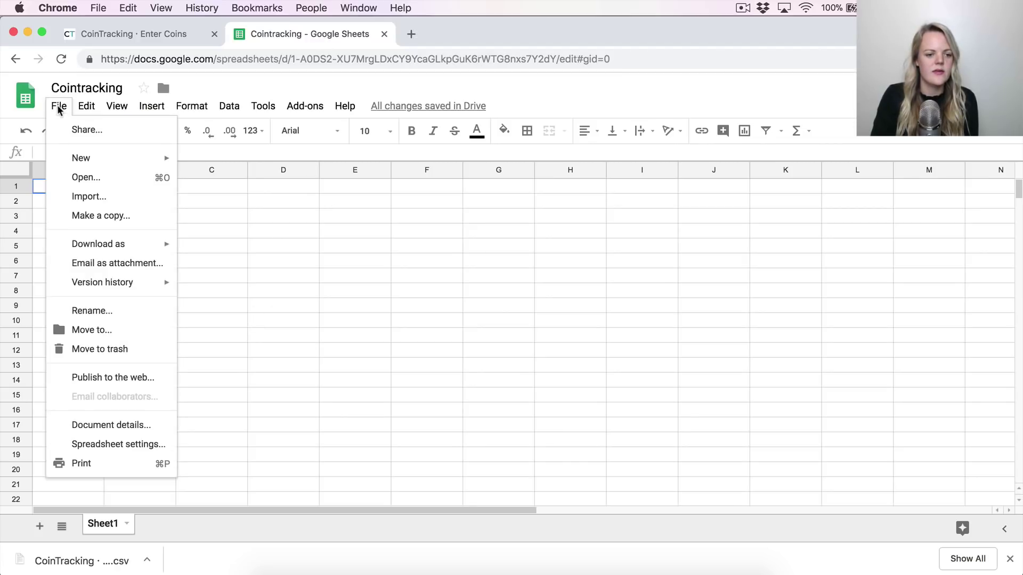
click(100, 201)
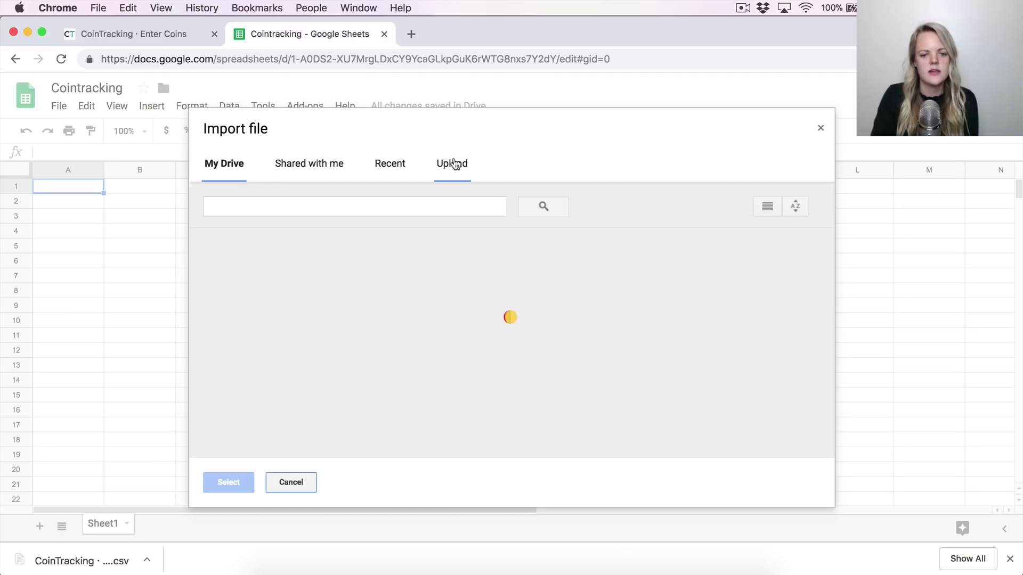
click(454, 164)
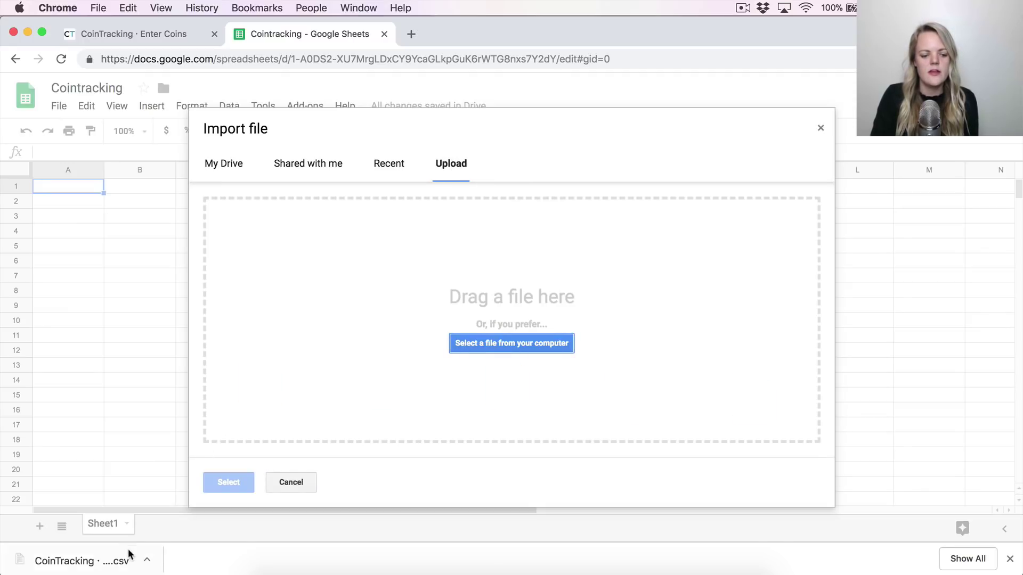
drag(130, 557, 338, 395)
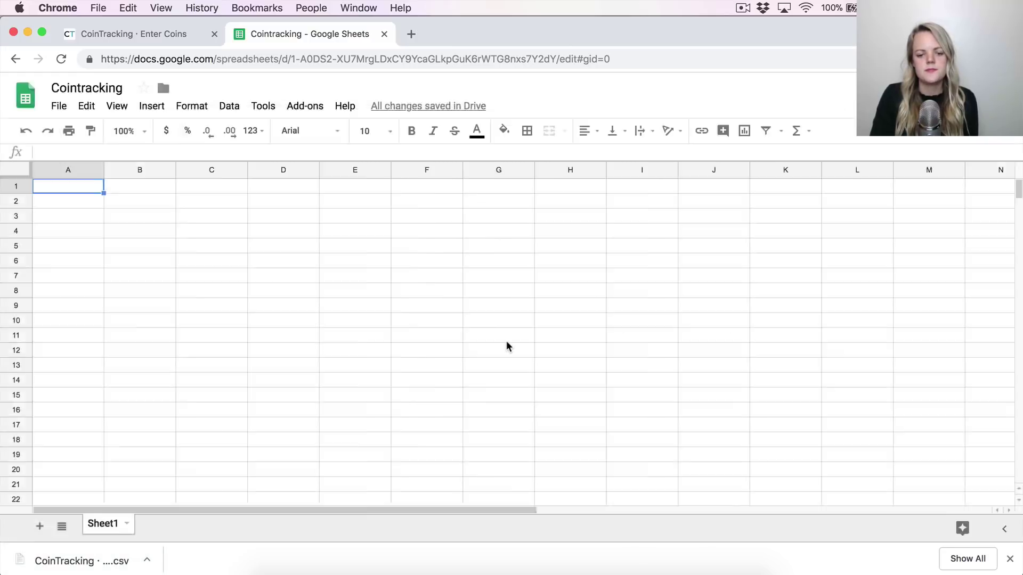
click(411, 215)
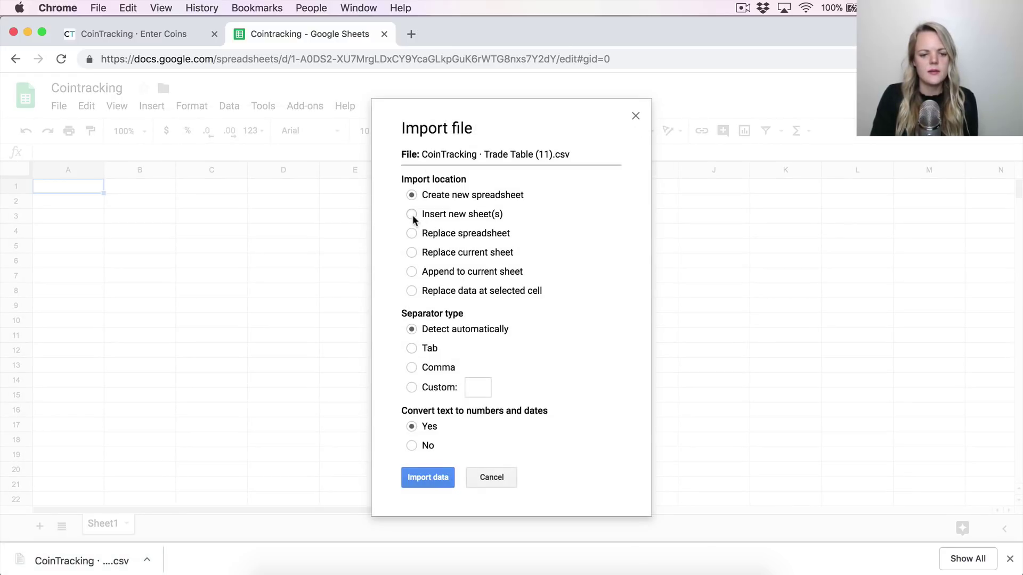
click(419, 480)
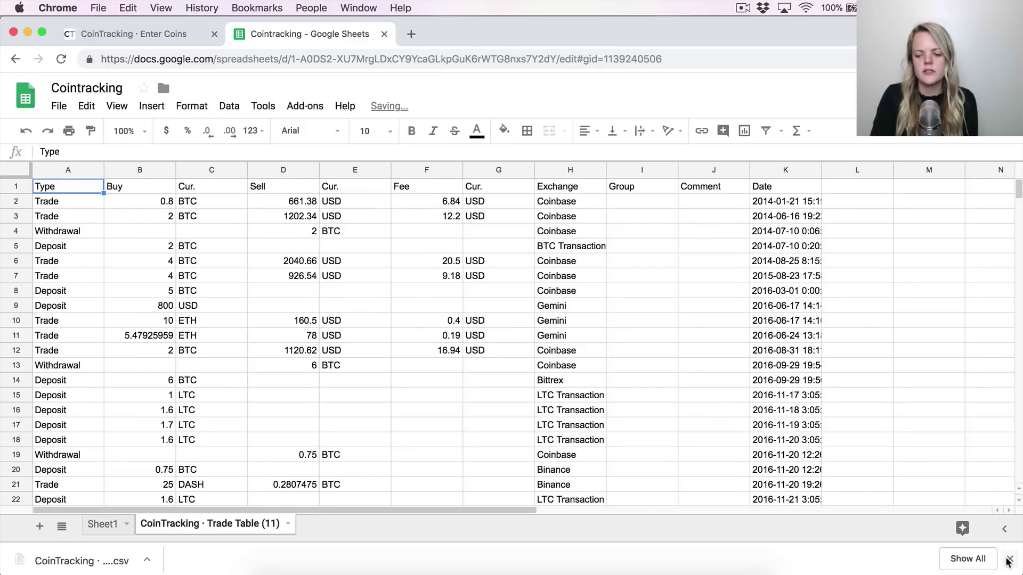
Dismiss the download bar and select the imported sheet's header row
click(1009, 559)
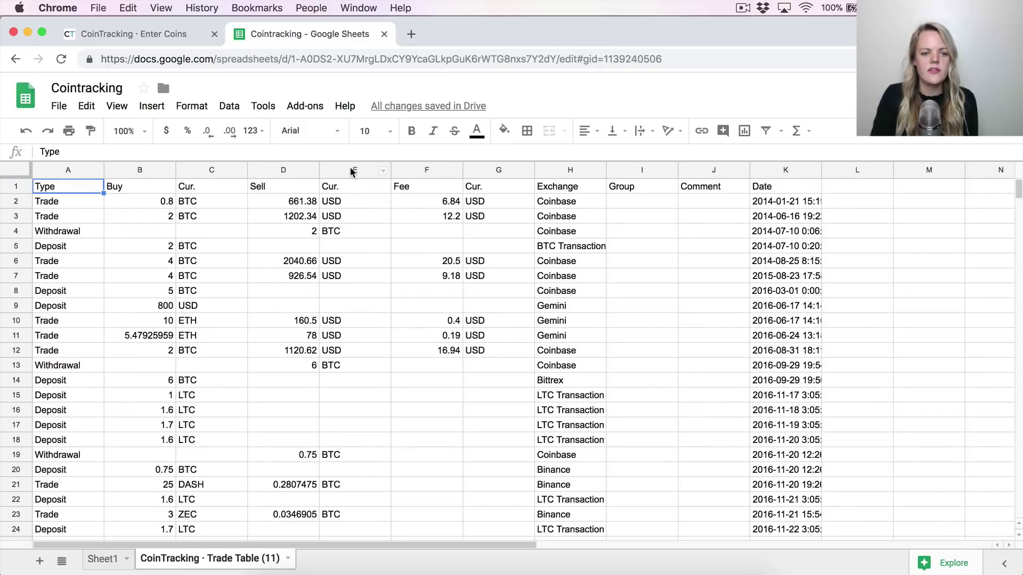
click(168, 39)
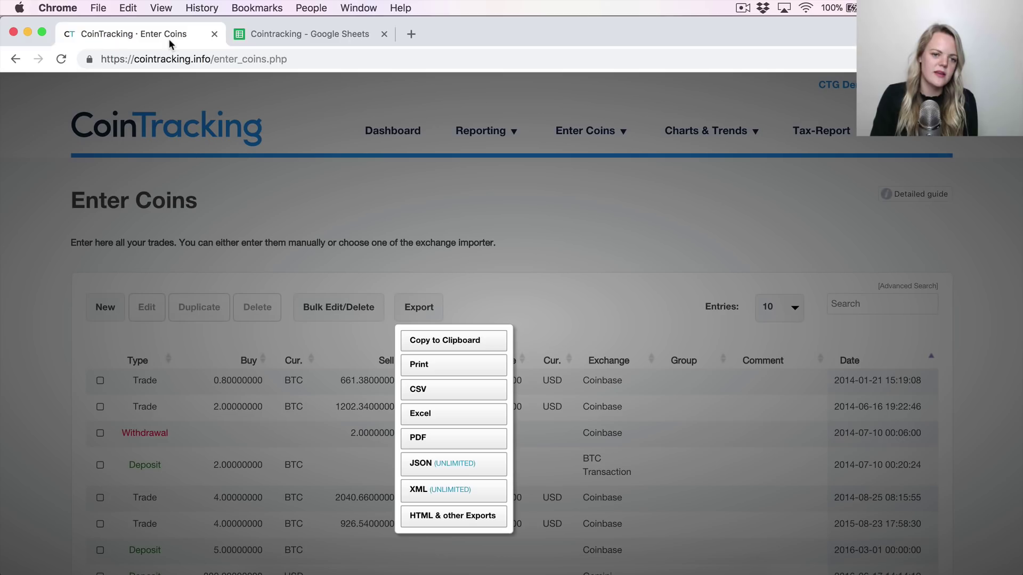
click(278, 35)
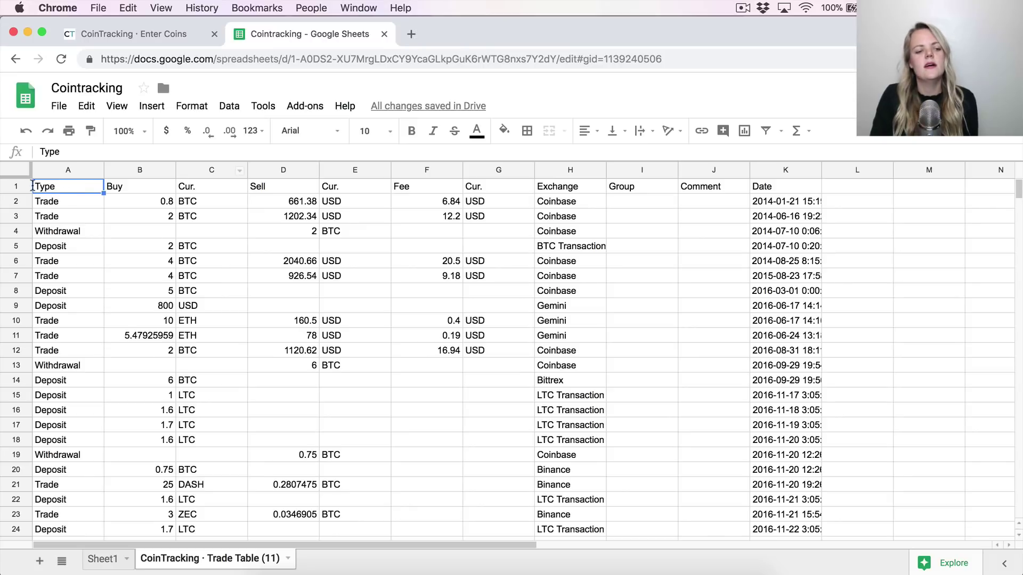
click(20, 188)
Create a filter on the header row and freeze row 1
click(231, 106)
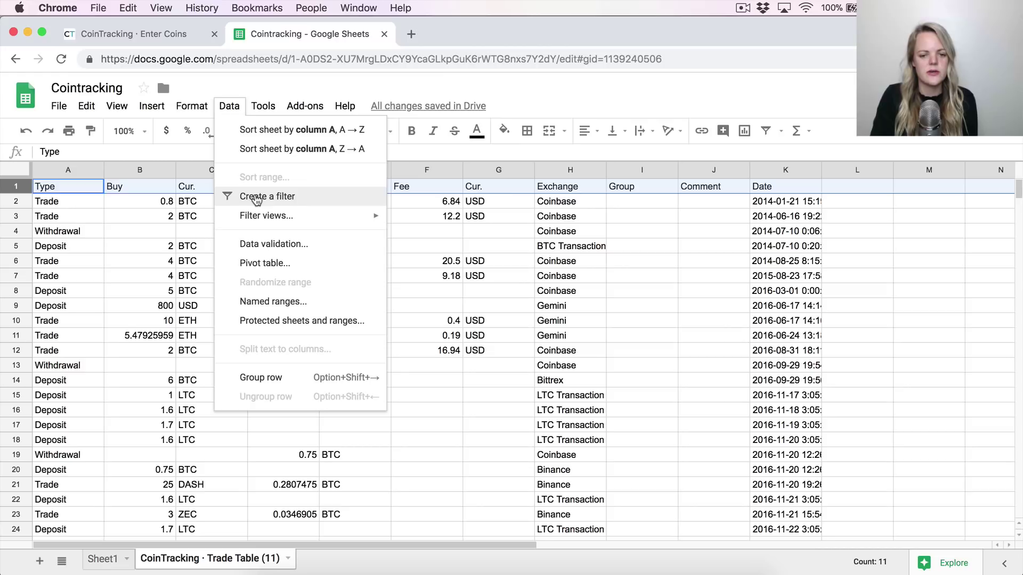
click(256, 198)
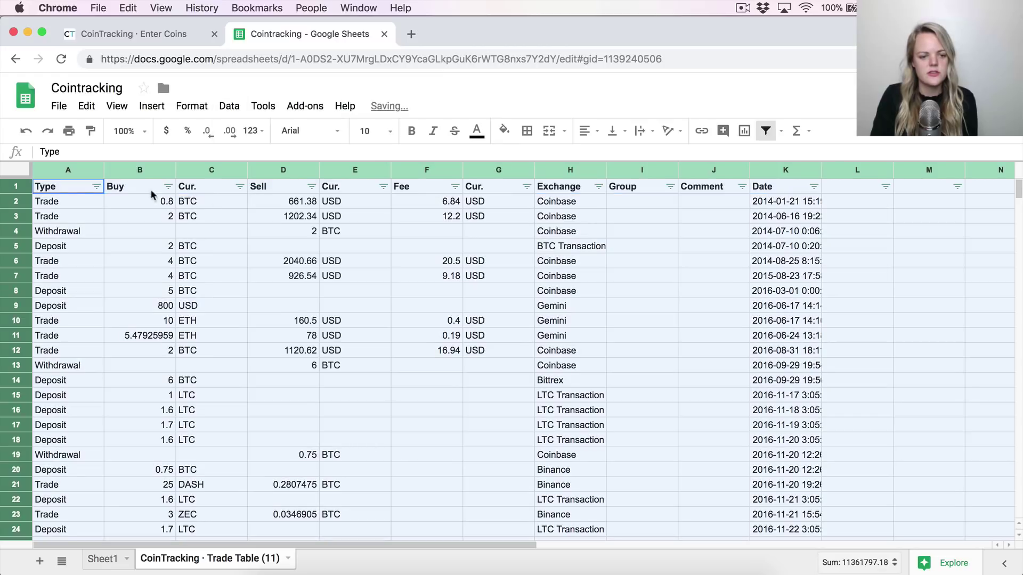
click(143, 109)
mouse_move(117, 106)
mouse_move(125, 133)
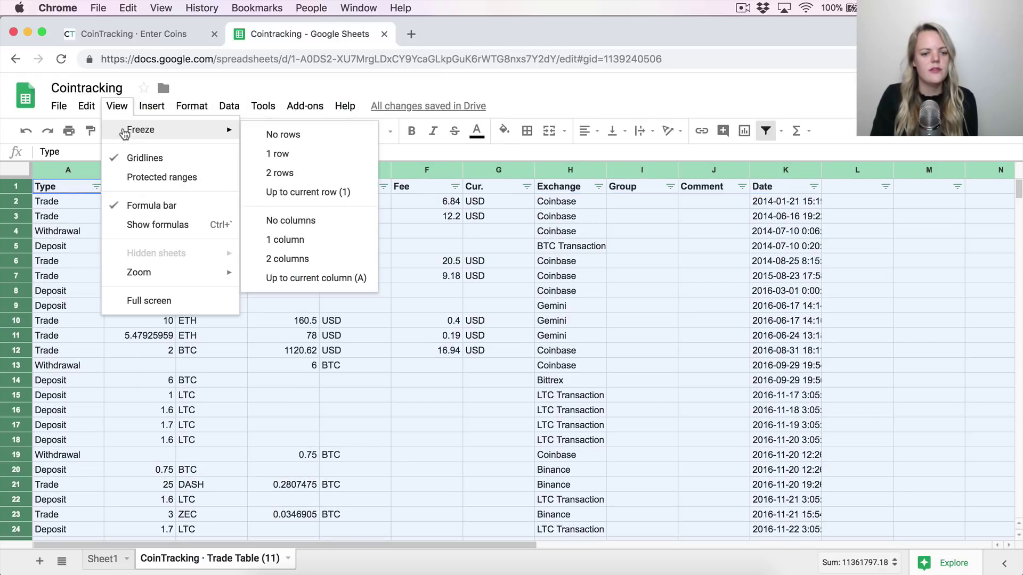
click(311, 155)
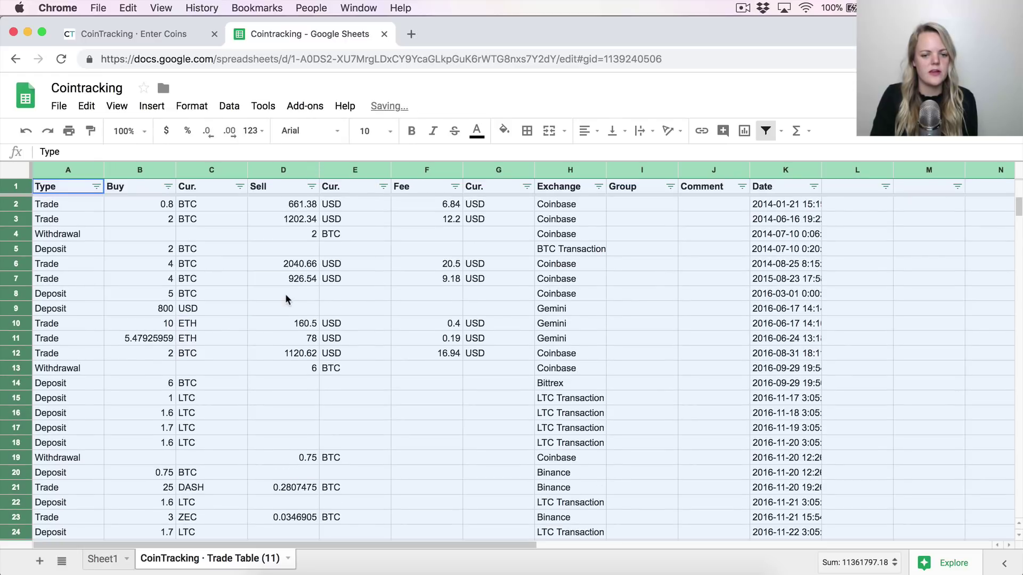
Filter the Type column to exclude Trade rows
scroll(286, 300, down, 5)
scroll(286, 299, up, 5)
scroll(286, 299, right, 1)
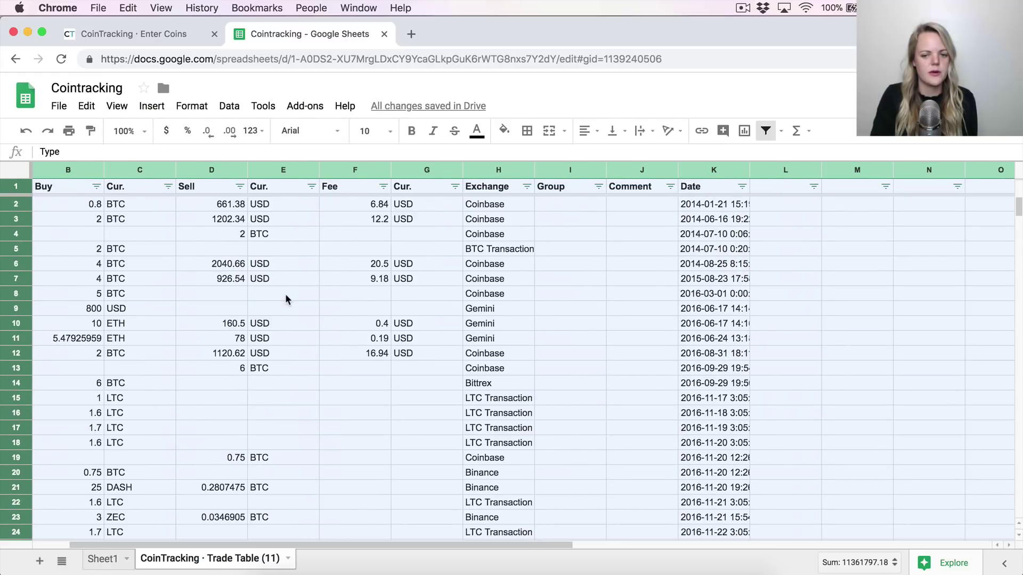
scroll(286, 299, right, 1)
scroll(286, 300, left, 2)
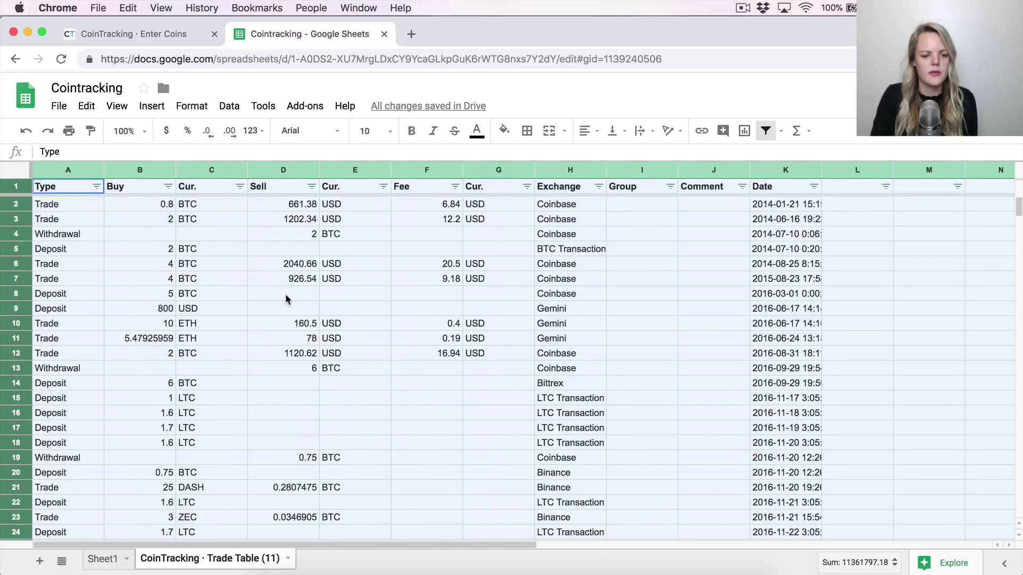
click(97, 186)
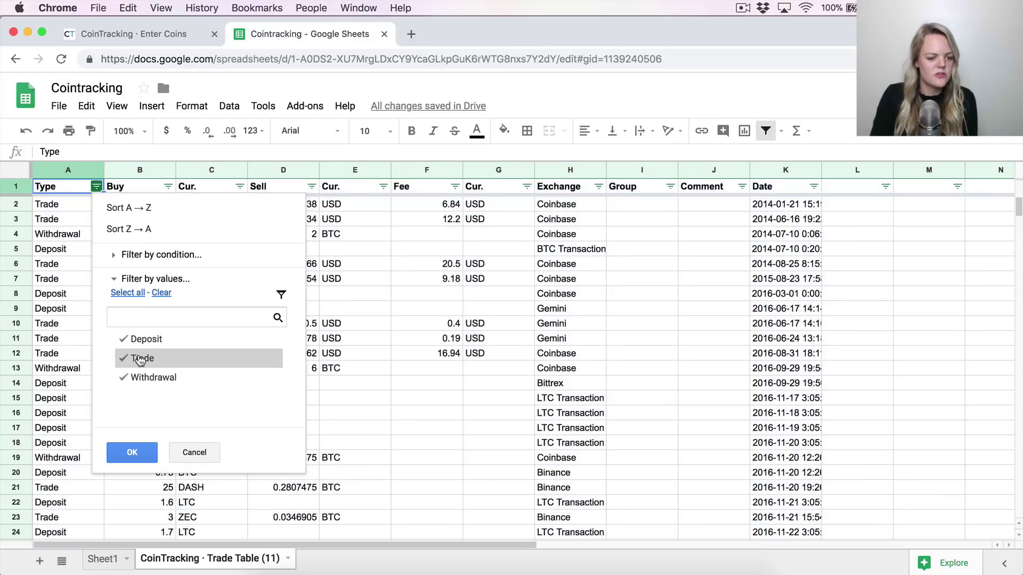
click(140, 360)
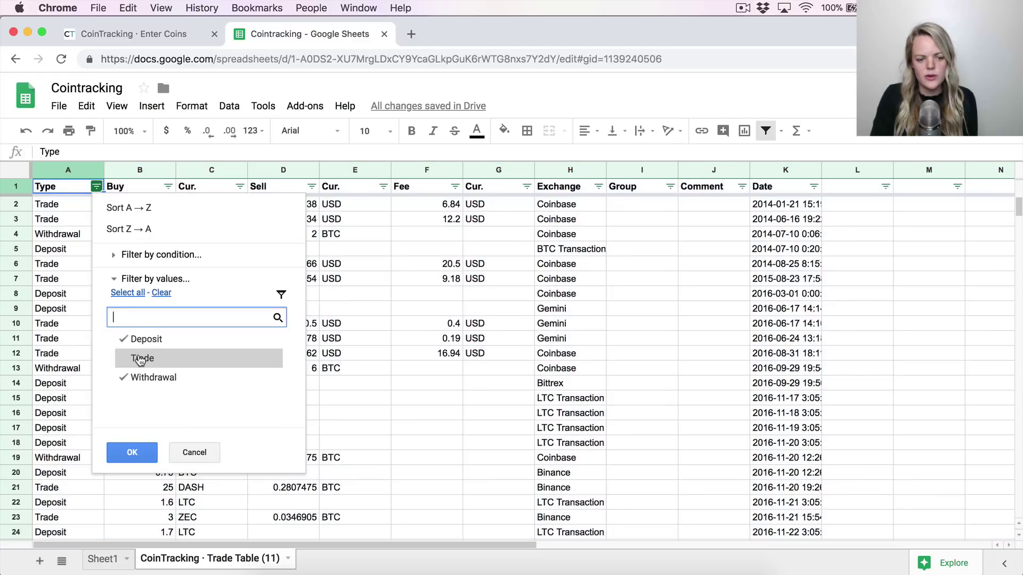
click(131, 454)
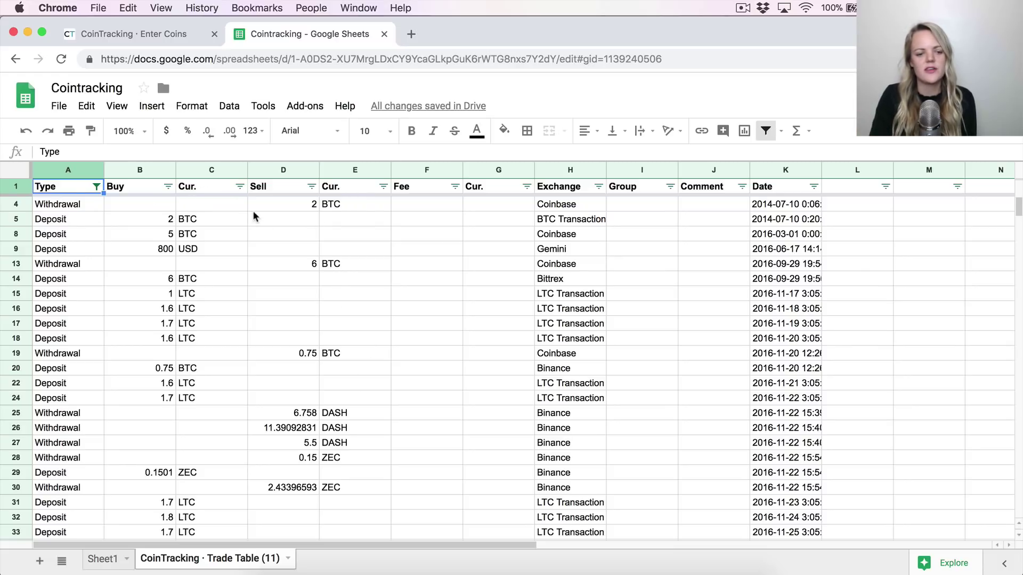
Exclude USD from both the column C and column E currency filters
click(240, 186)
scroll(145, 404, down, 3)
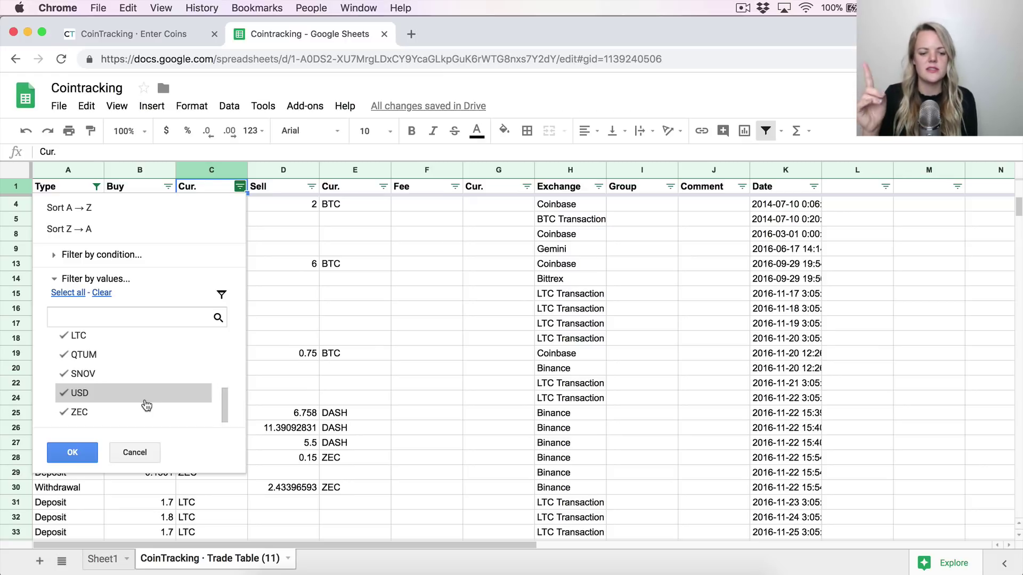
click(147, 406)
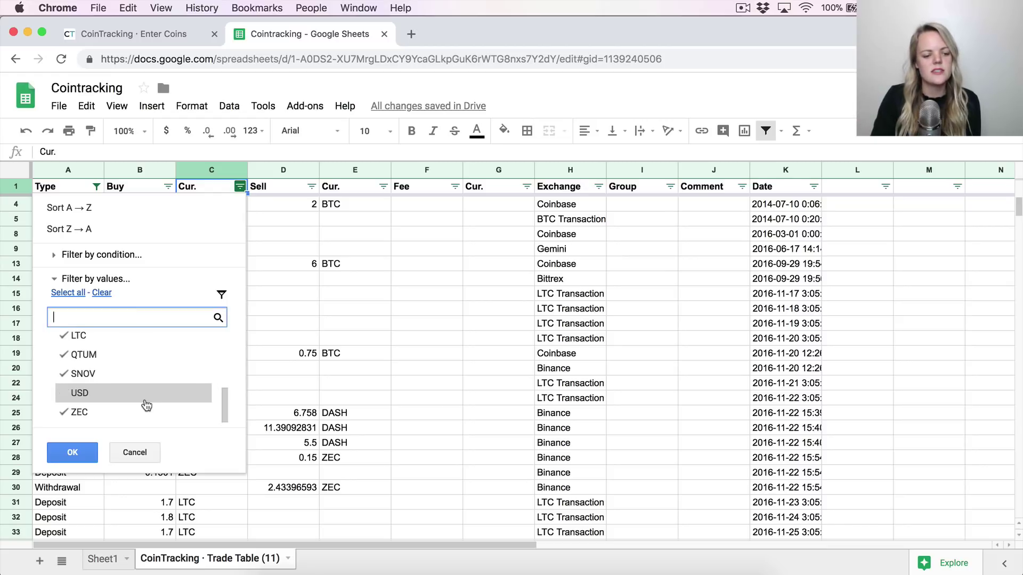
click(88, 452)
click(383, 187)
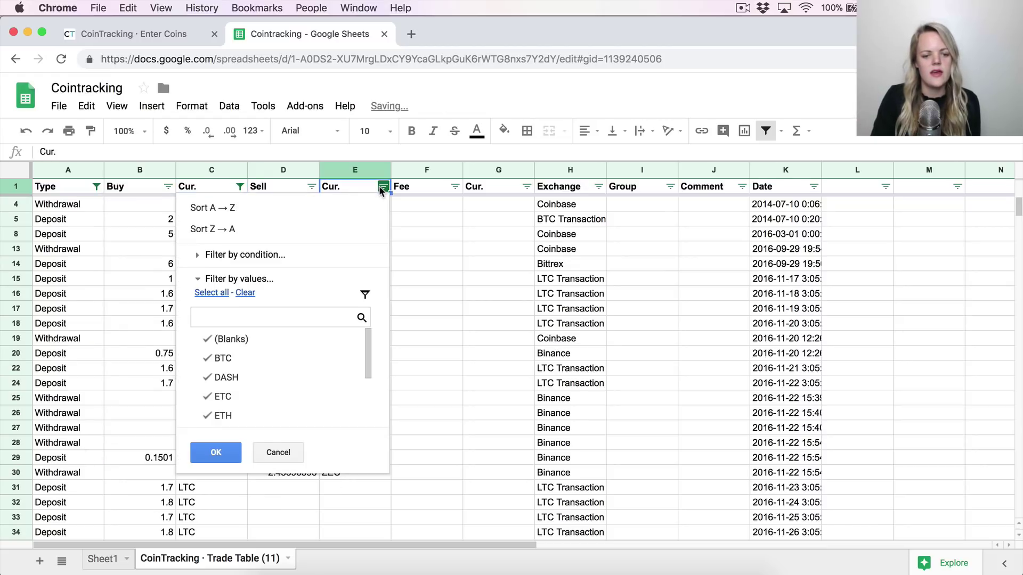
scroll(256, 395, down, 3)
click(222, 393)
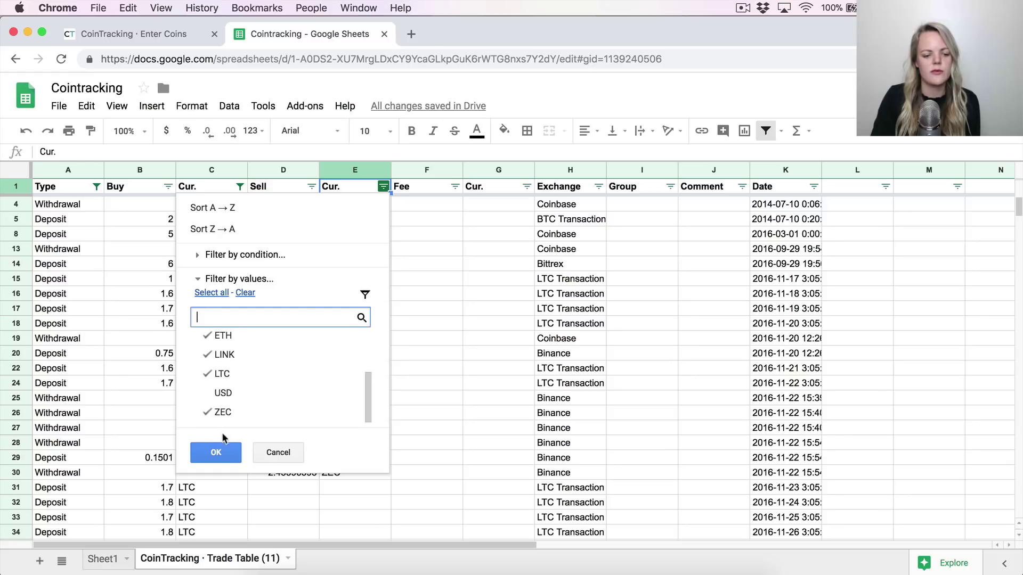
click(215, 452)
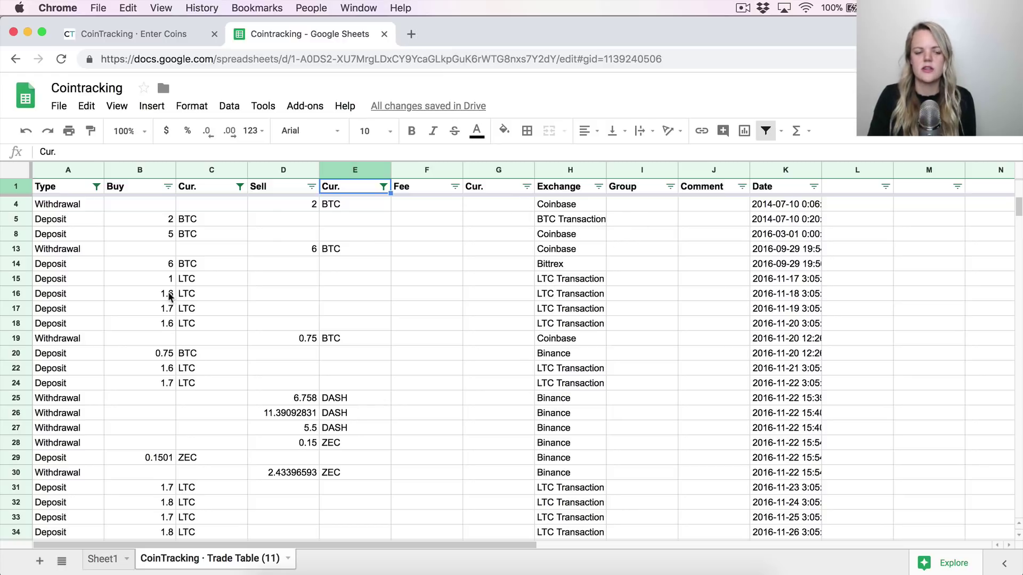
Fill matched rows 4–5 green and unmatched row 8 red
click(21, 206)
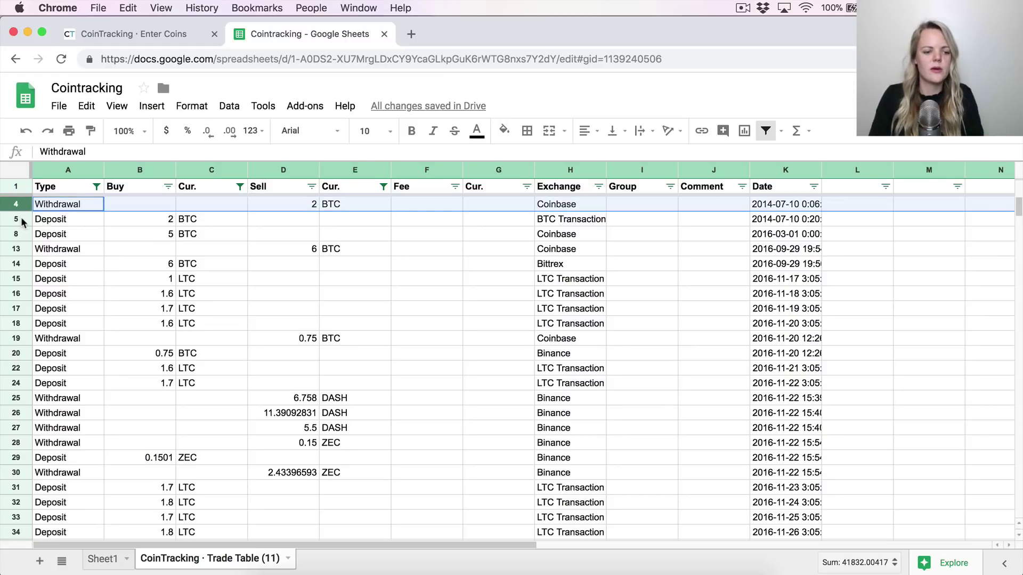
shift+click(21, 219)
click(504, 131)
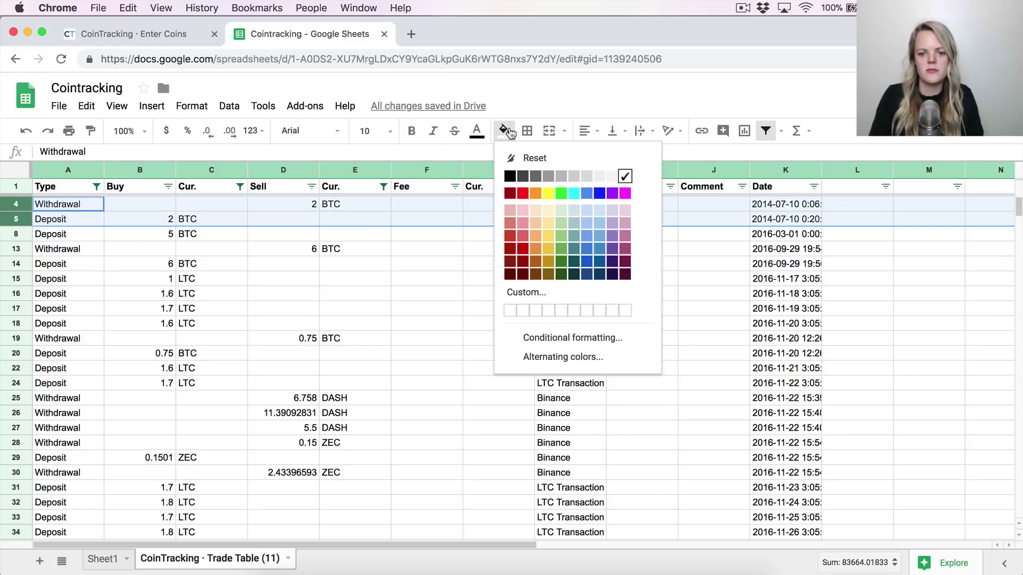
click(561, 193)
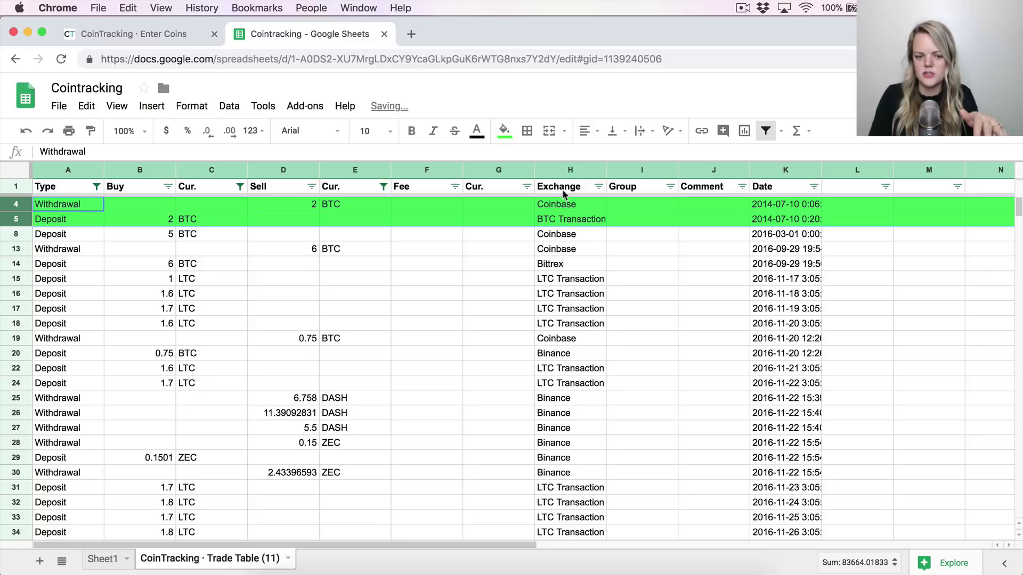
click(13, 233)
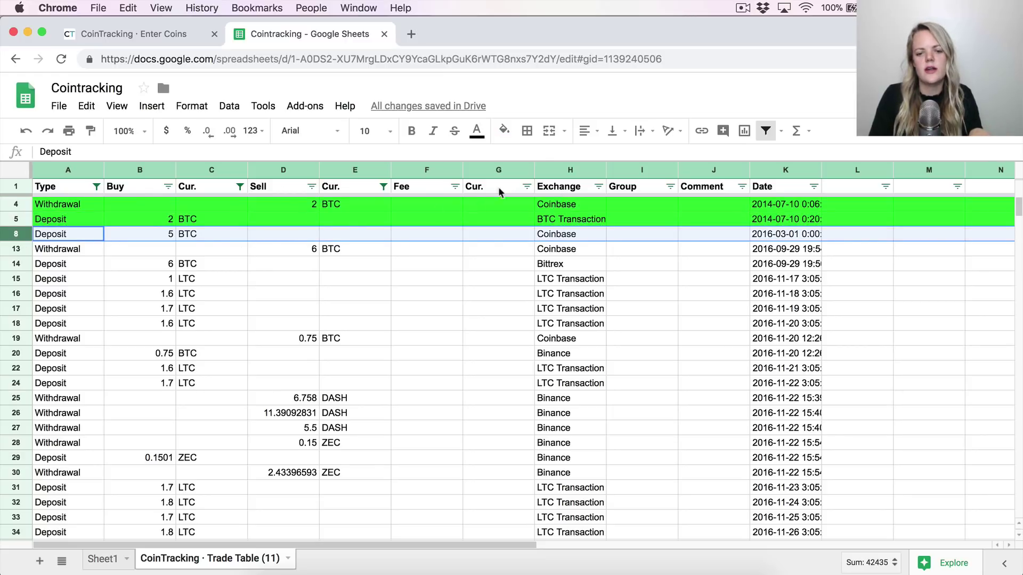
click(504, 130)
click(527, 195)
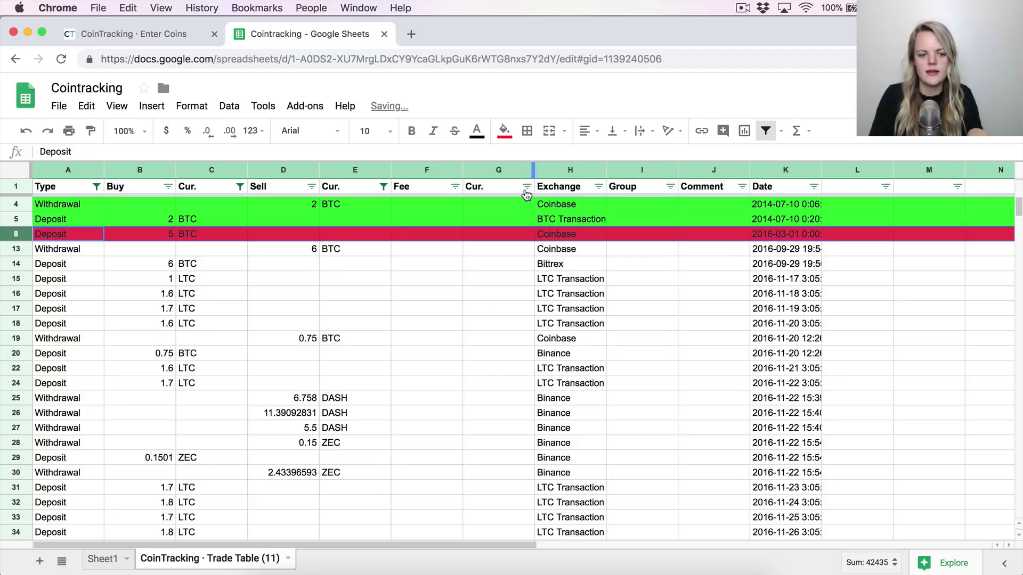
click(266, 281)
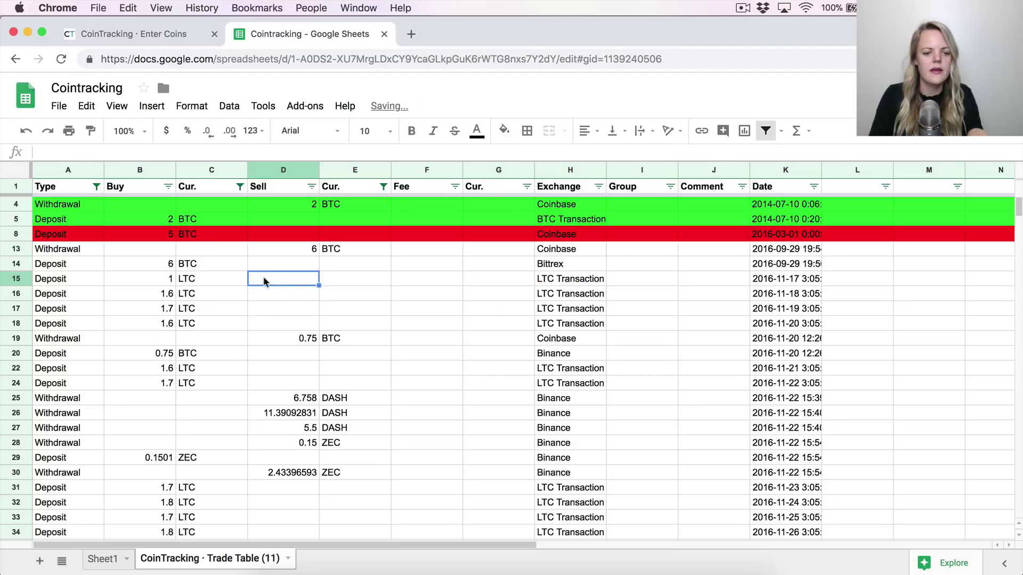
Fill matched rows 13–14 green
click(15, 250)
shift+click(16, 265)
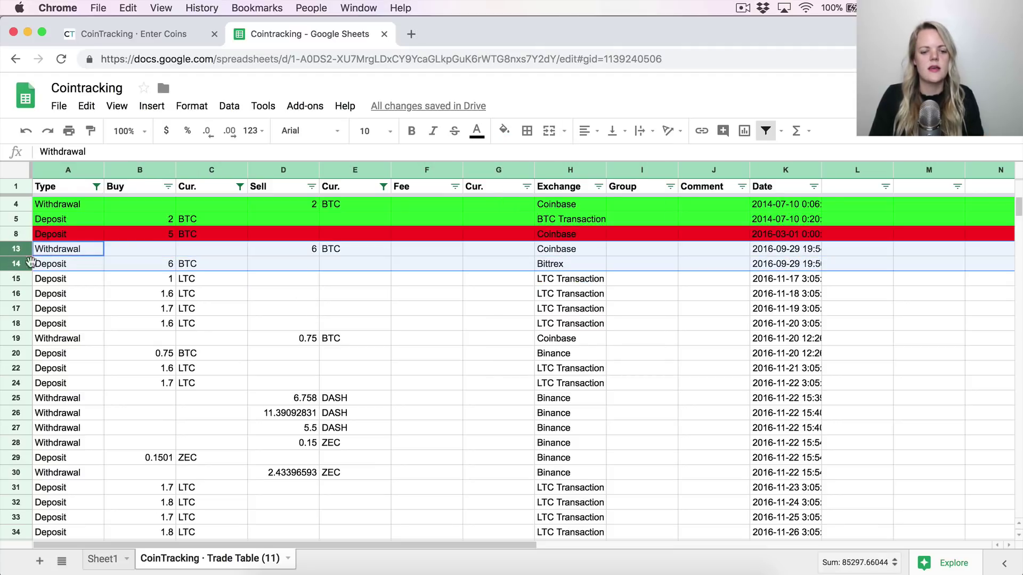
click(504, 131)
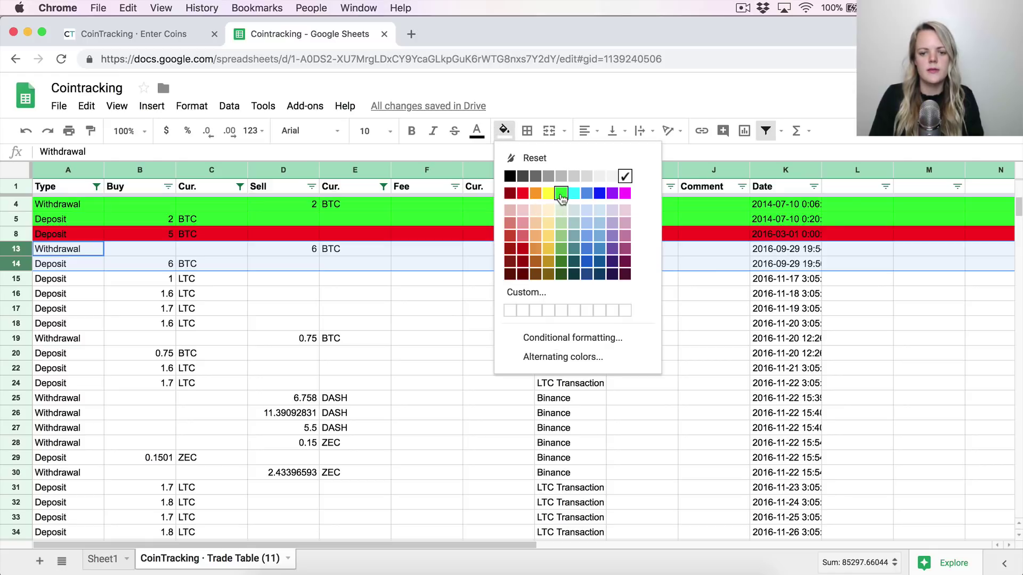
click(561, 193)
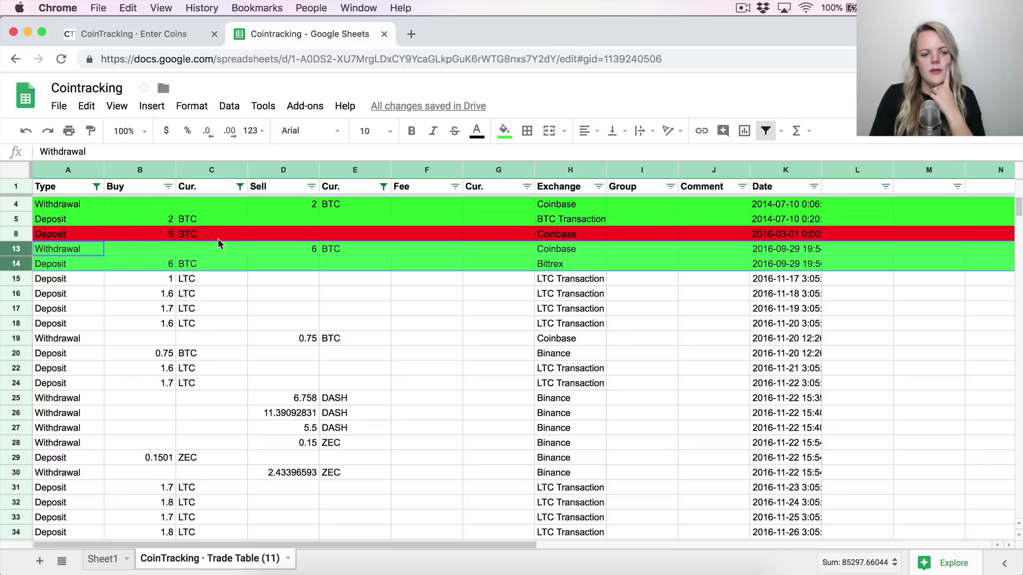
Copy row 8's date from K8 and return to CoinTracking
click(799, 238)
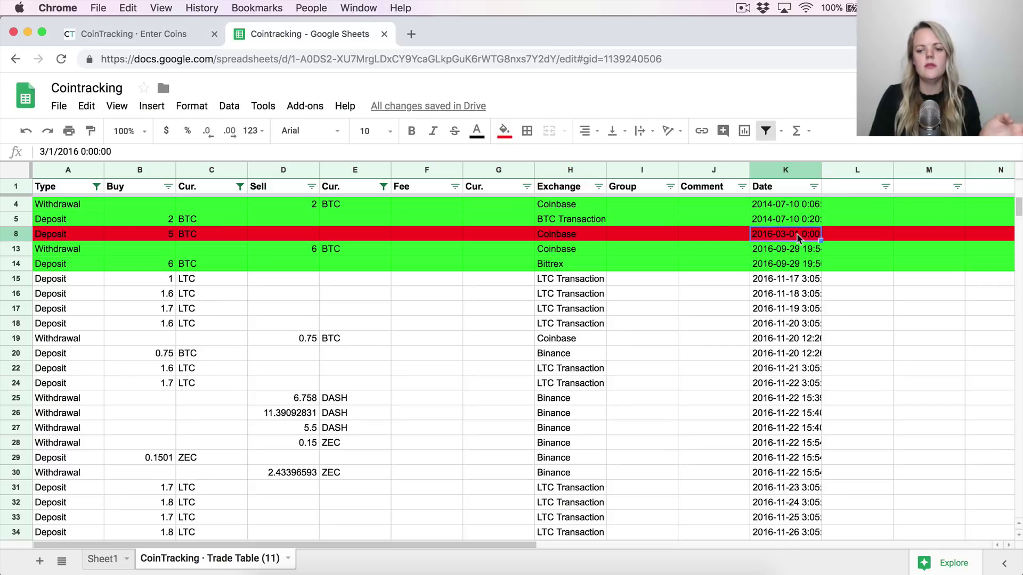
key(super+c)
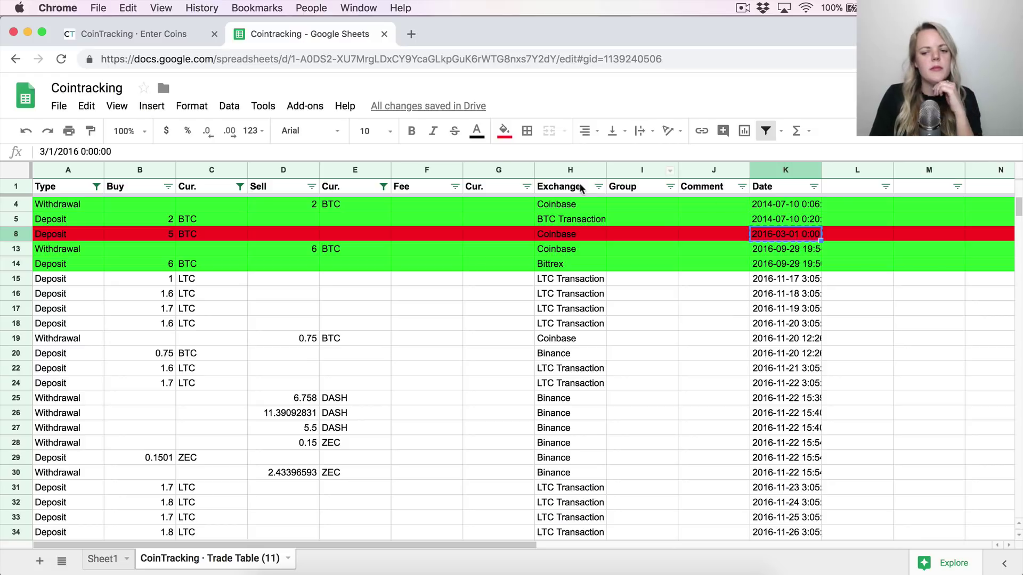
key(ctrl+Tab)
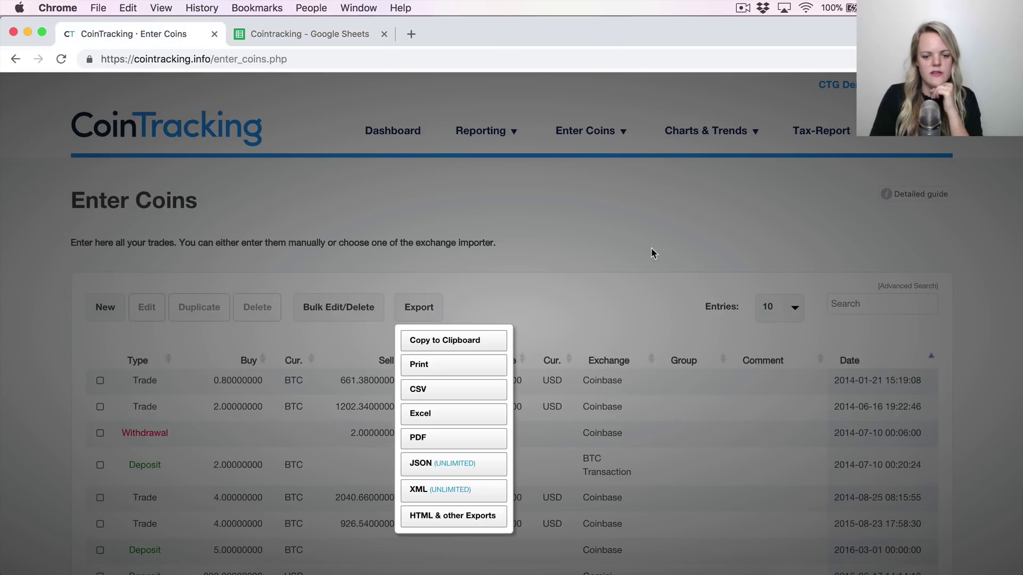
Search trades for the copied 2016-03-01 date and select the 5 BTC deposit
click(705, 270)
click(854, 304)
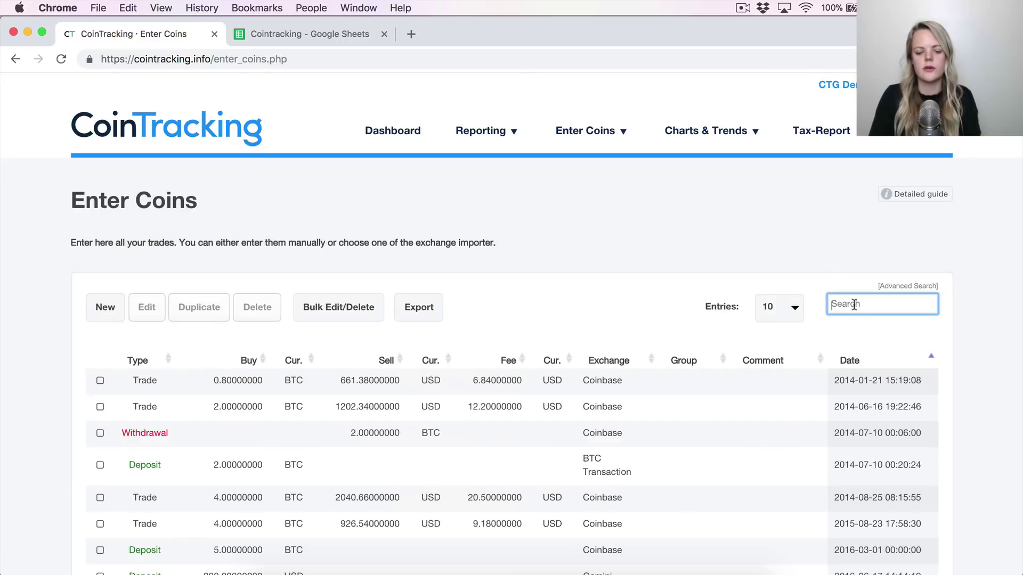
key(super+v)
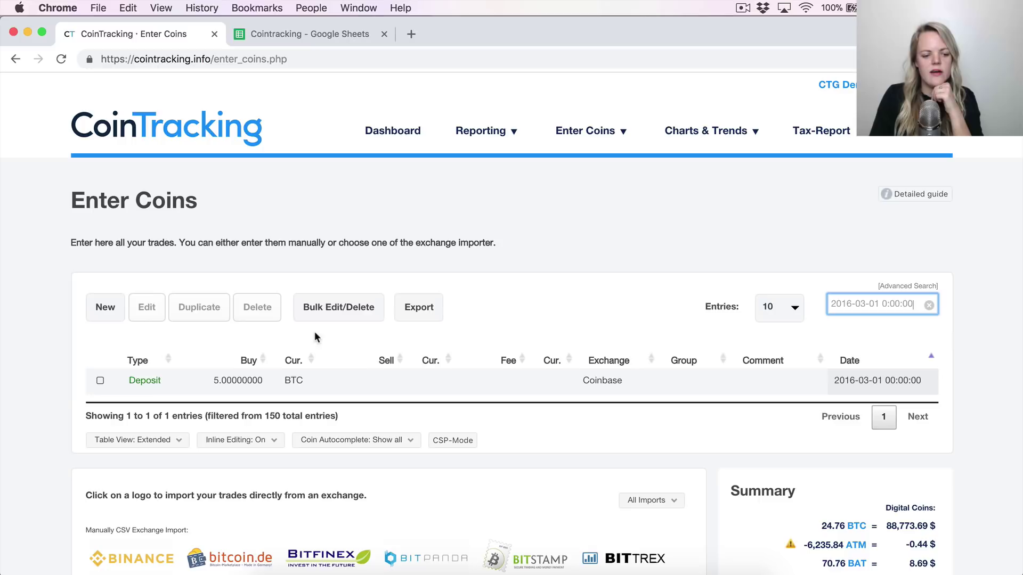
click(101, 381)
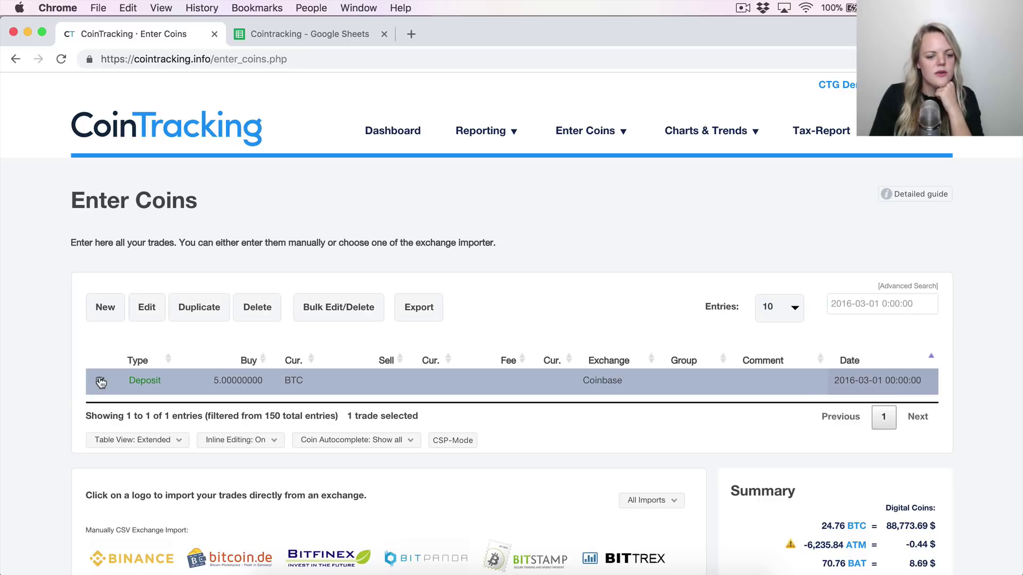
Change the deposit to [In] Income worth 2187.95 USD, save, and return to Sheets
click(143, 309)
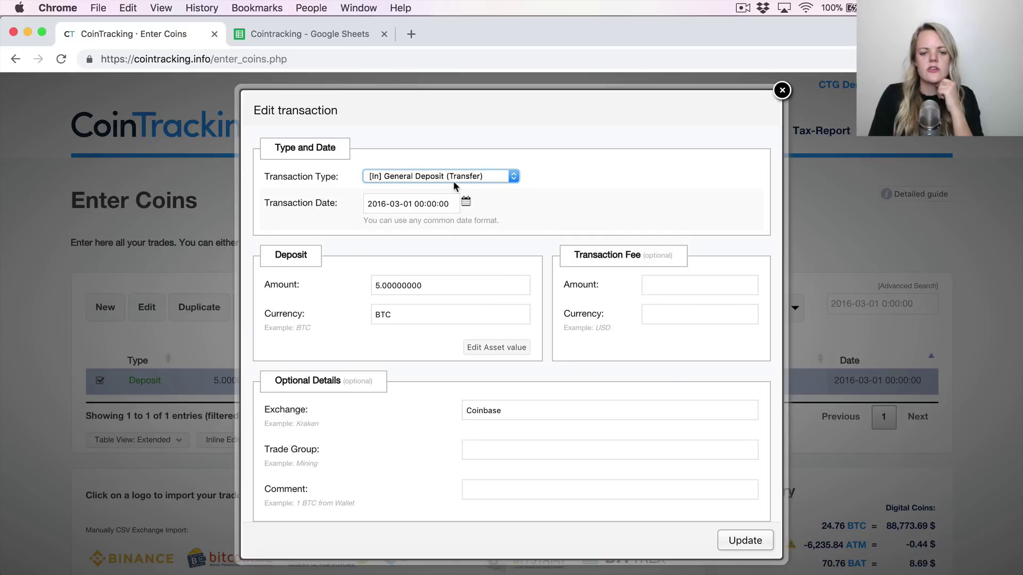
click(455, 177)
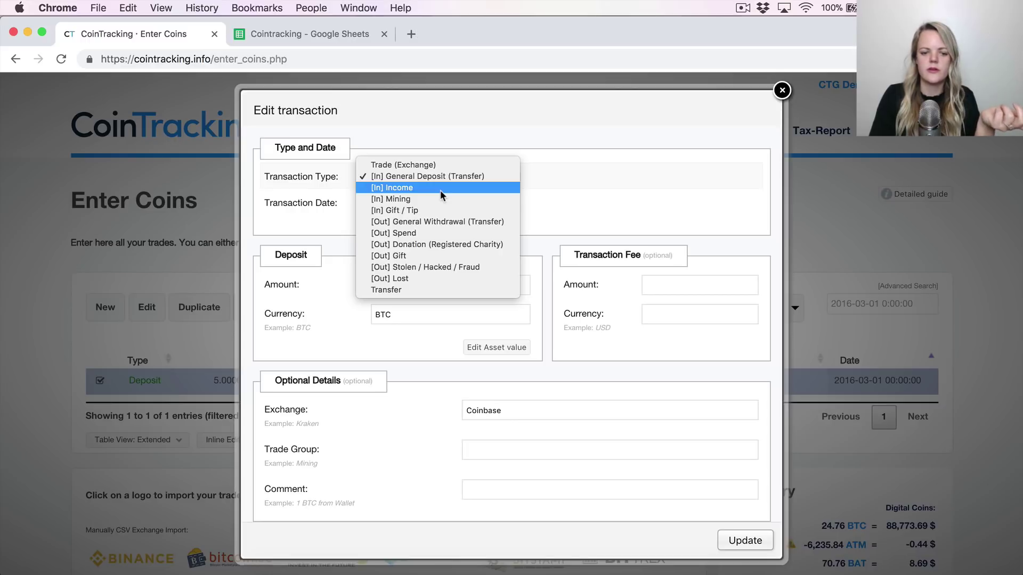
click(440, 191)
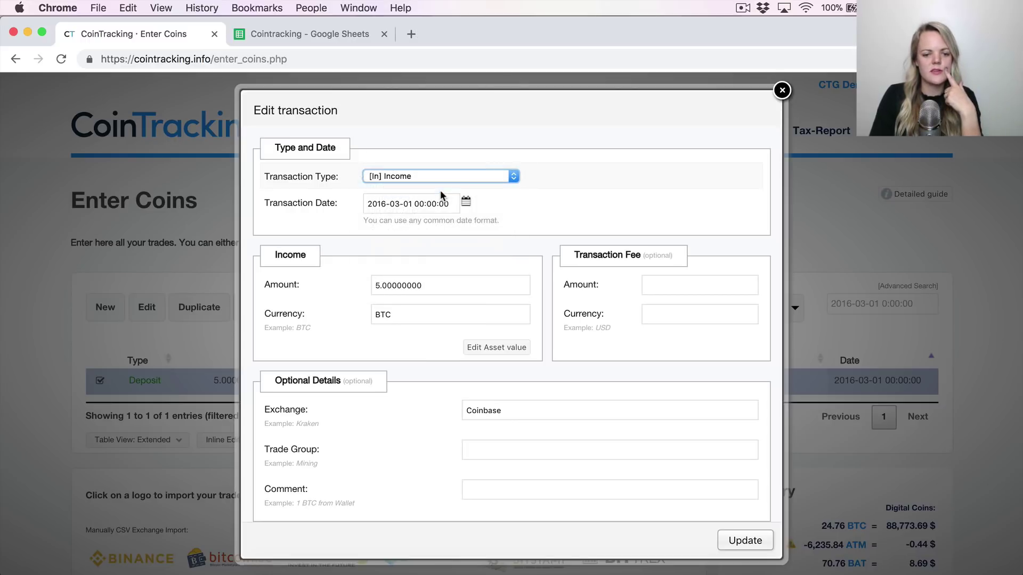
click(500, 351)
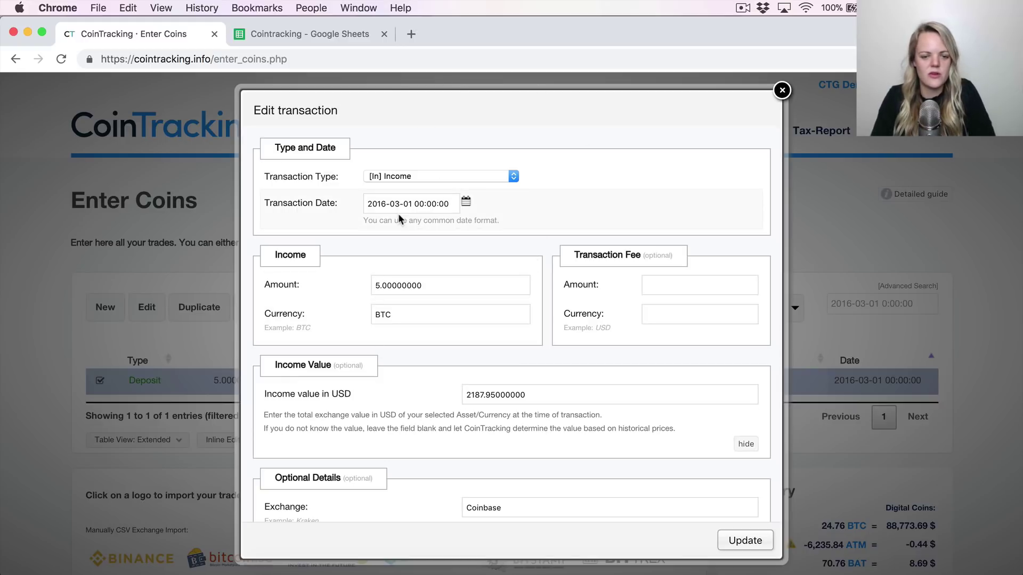
click(744, 541)
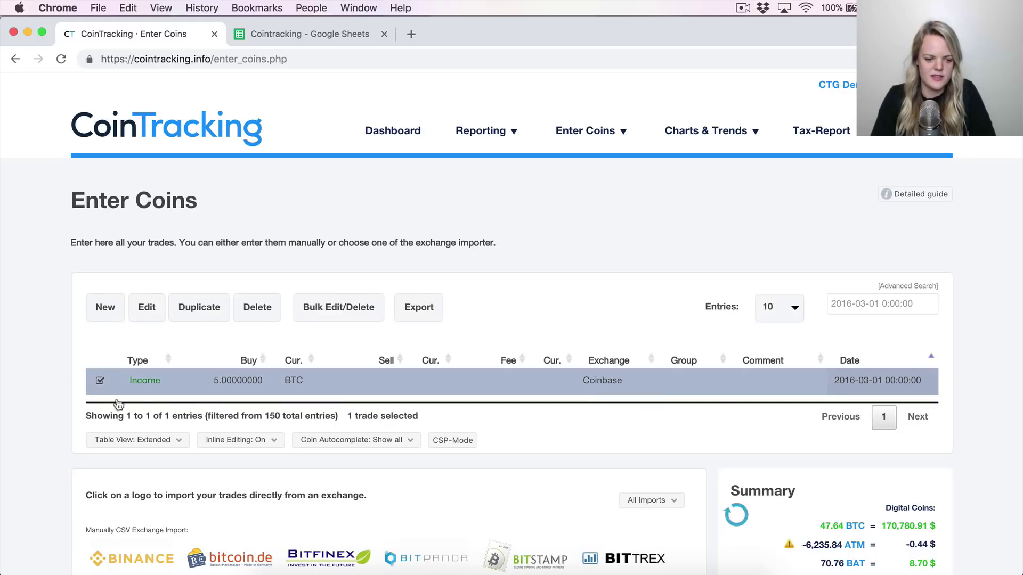
click(292, 37)
Turn row 8 from red to green
click(16, 234)
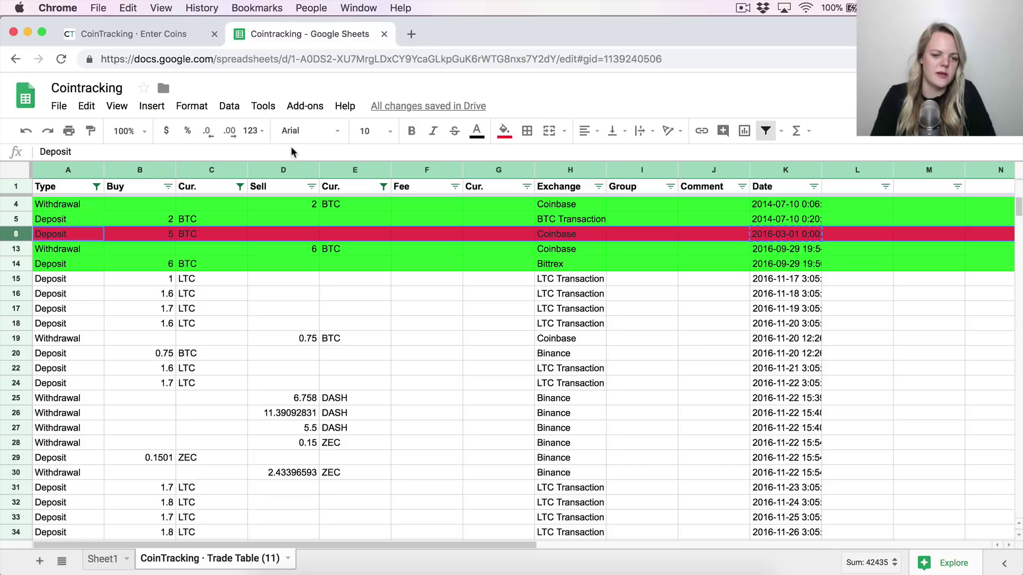
click(504, 131)
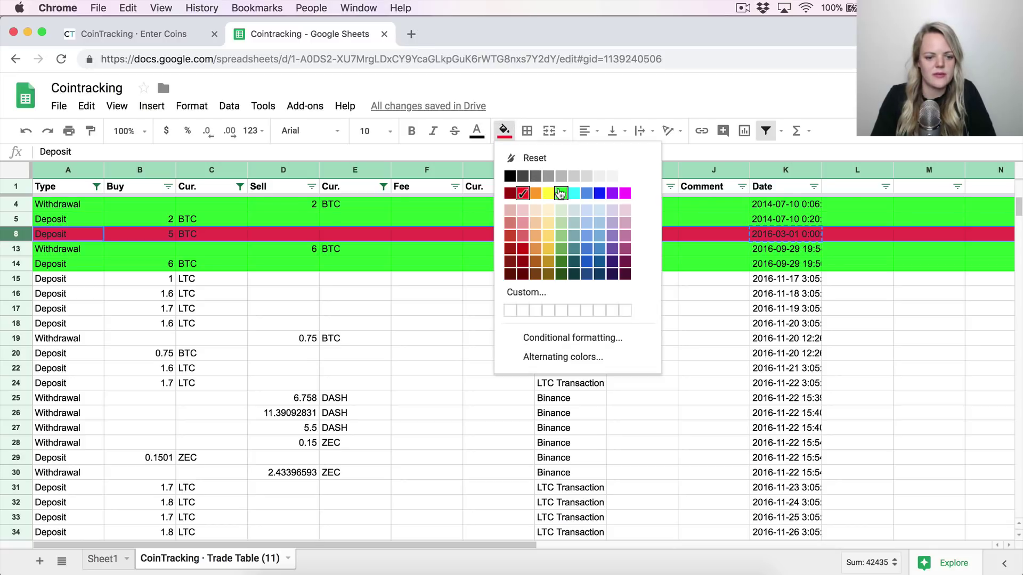
click(561, 193)
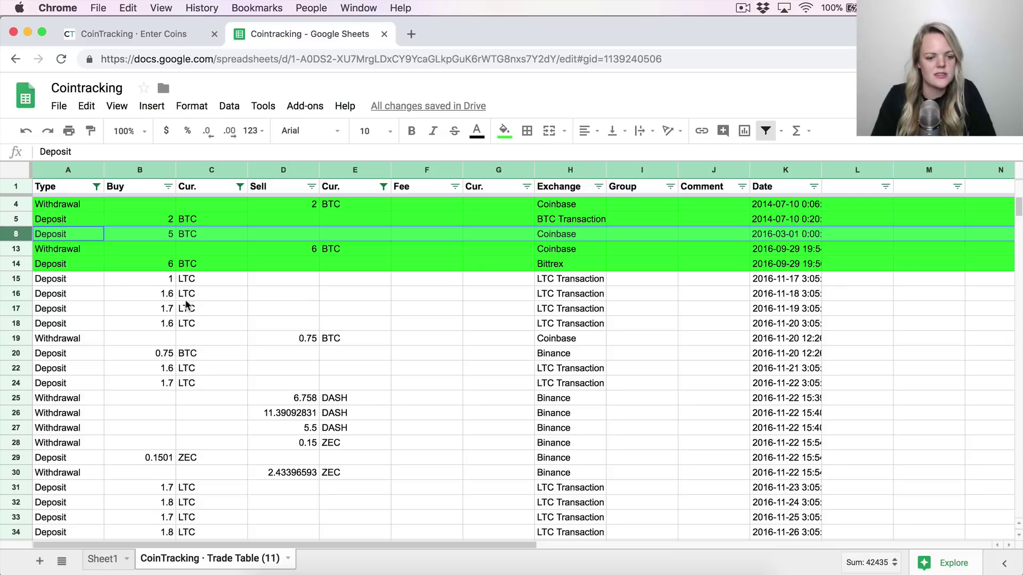
Fill matched rows 19–20 green and copy row 15's 2016-11-17 date
click(16, 338)
shift+click(16, 353)
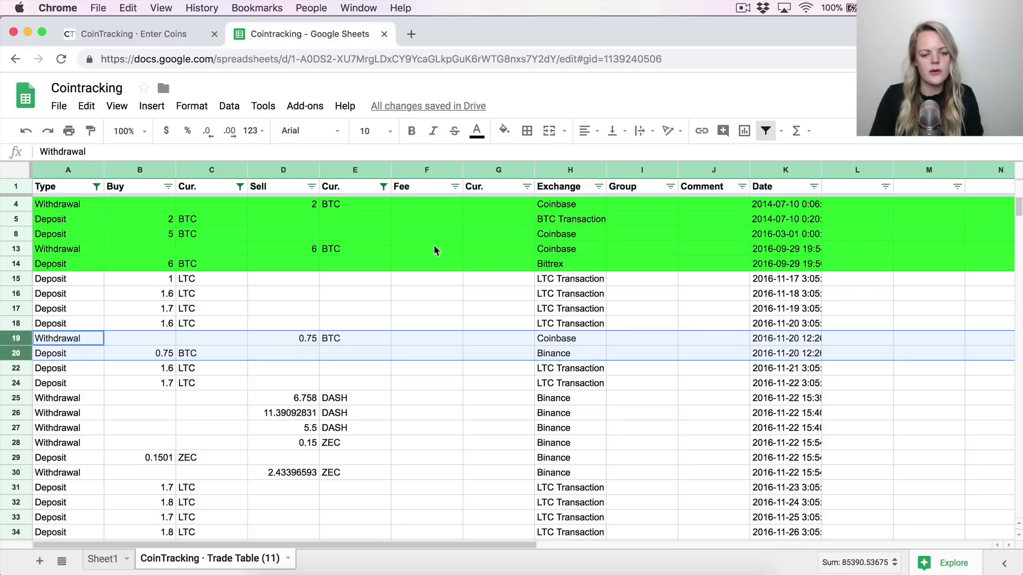
click(504, 131)
click(554, 194)
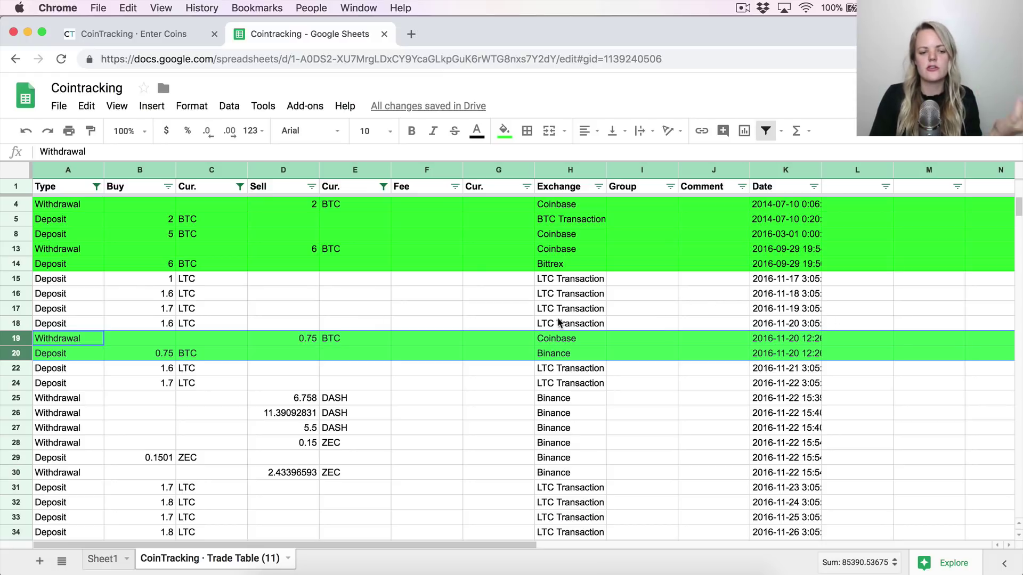
click(794, 281)
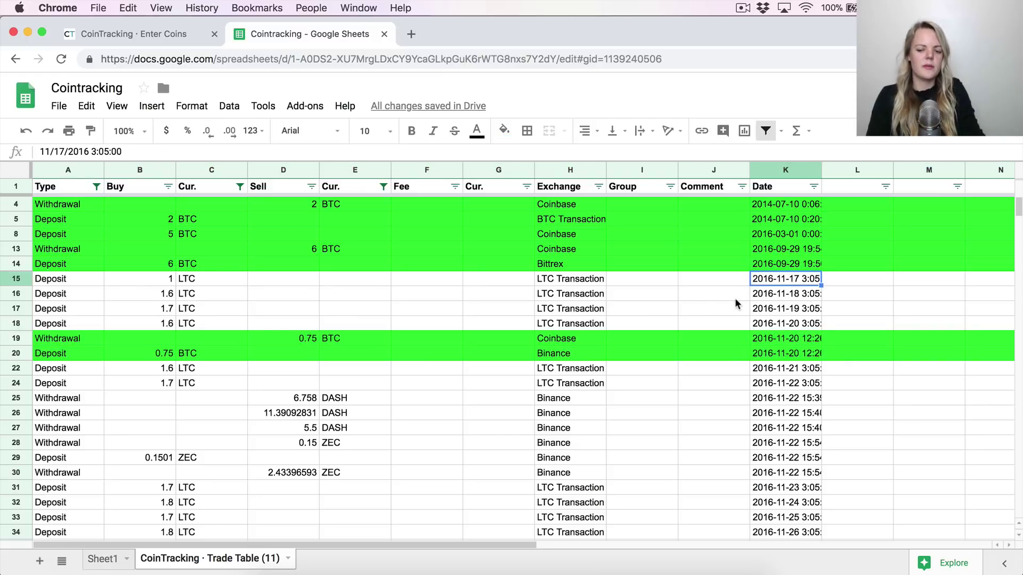
key(super+c)
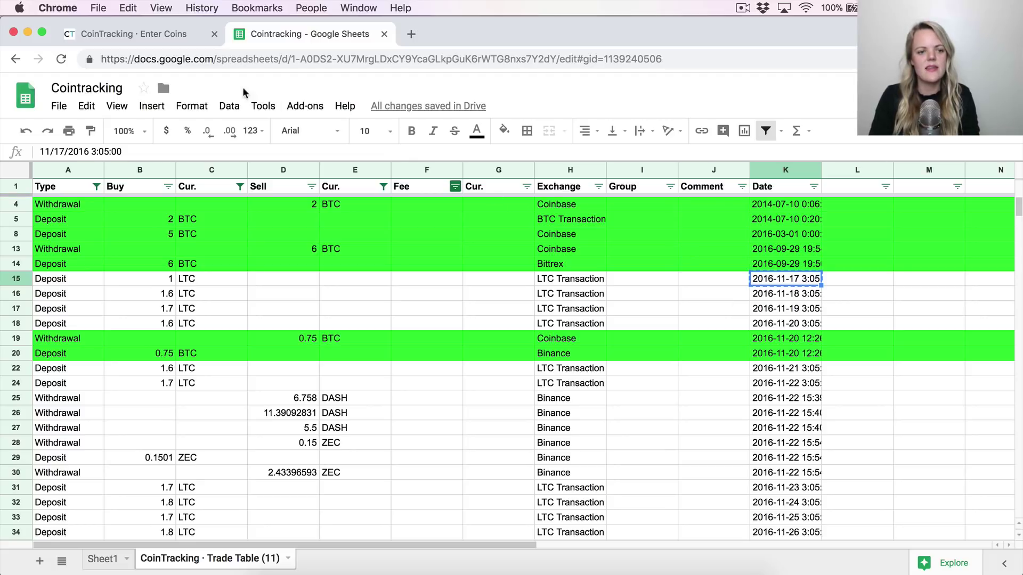
Search CoinTracking for 2016-11-17 and select the 1 LTC deposit
click(178, 43)
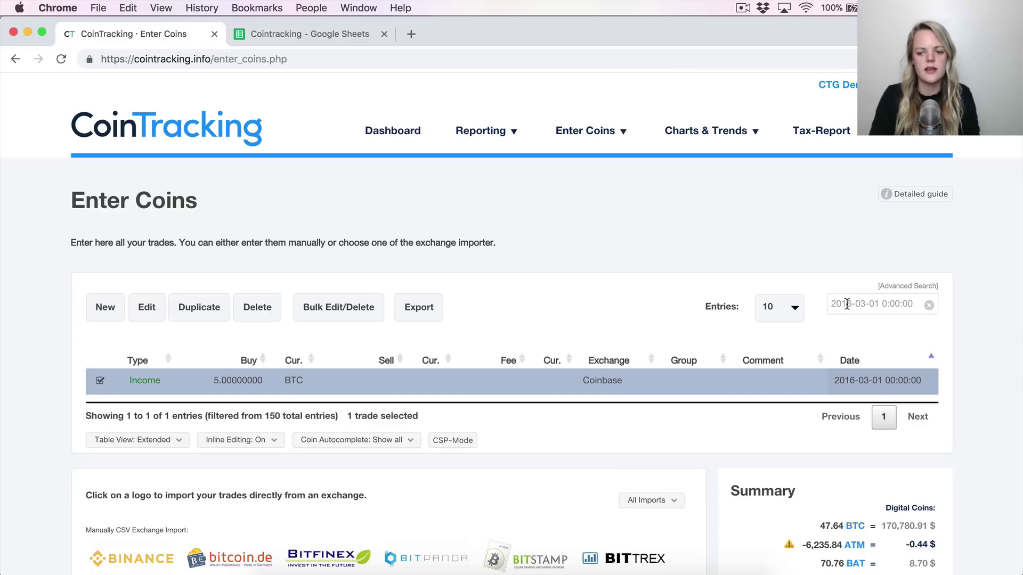
click(928, 305)
click(928, 306)
key(super+v)
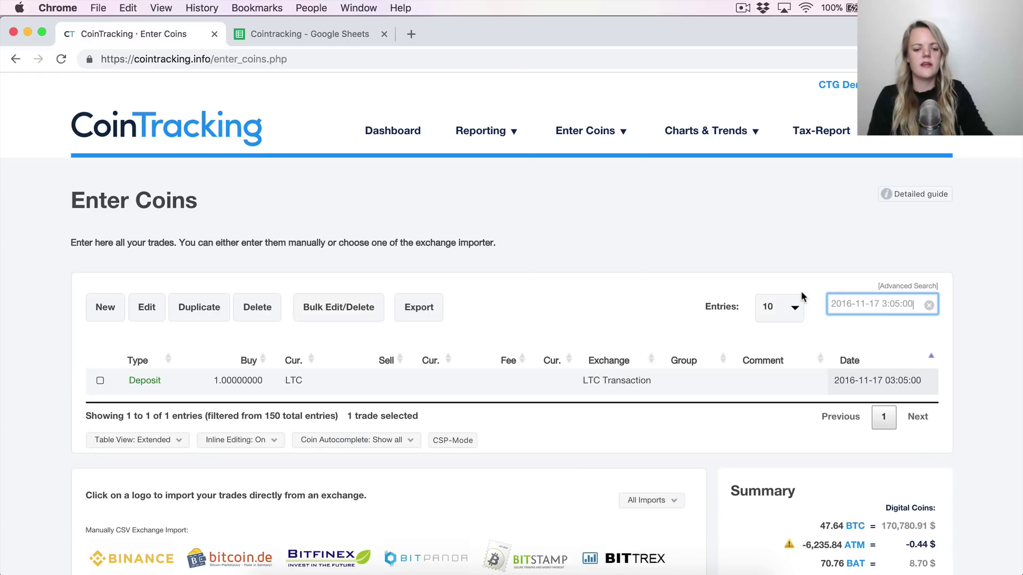
click(124, 380)
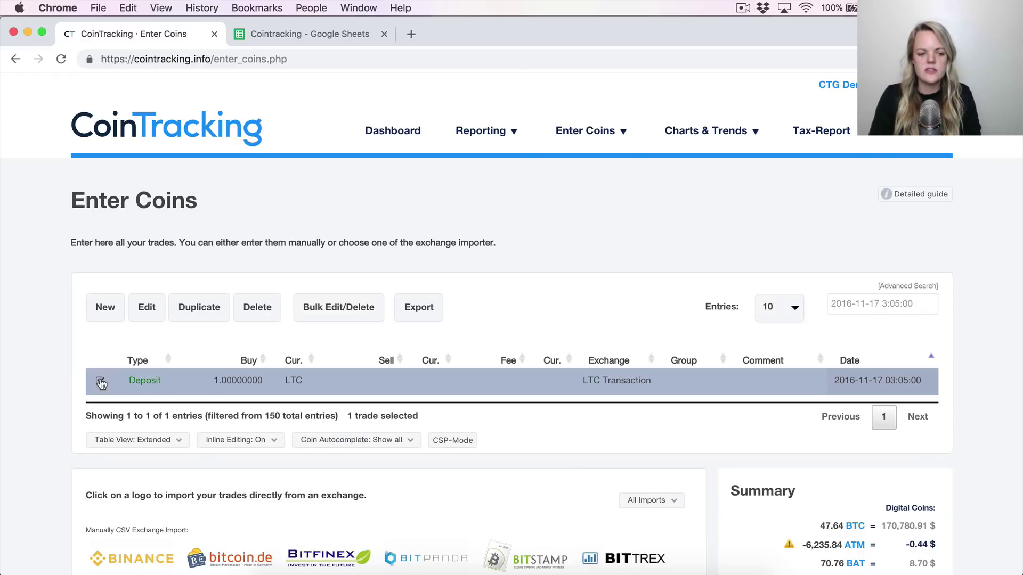
Change the LTC deposit's transaction type to [In] Mining and save it
click(139, 312)
click(407, 173)
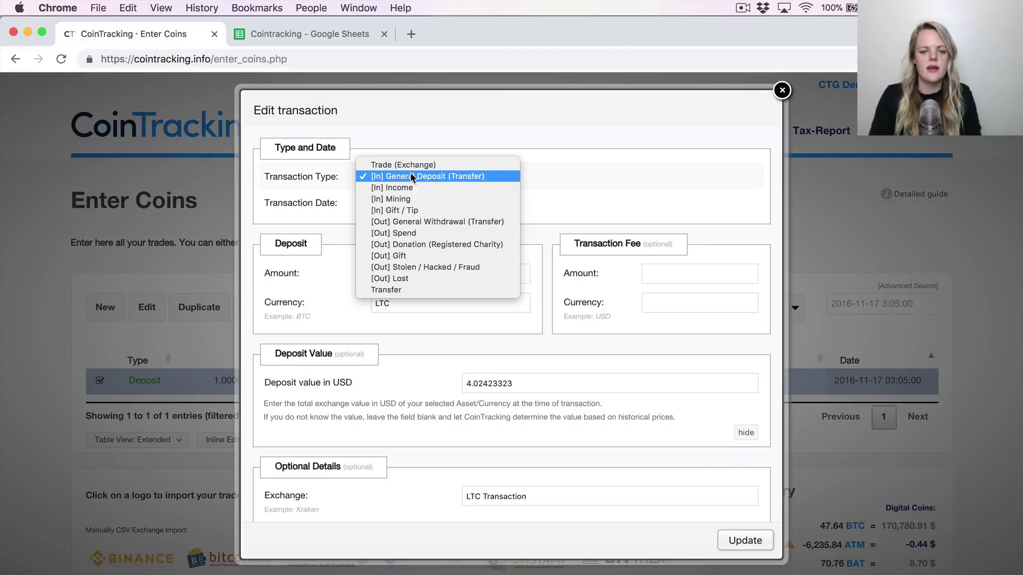
click(405, 199)
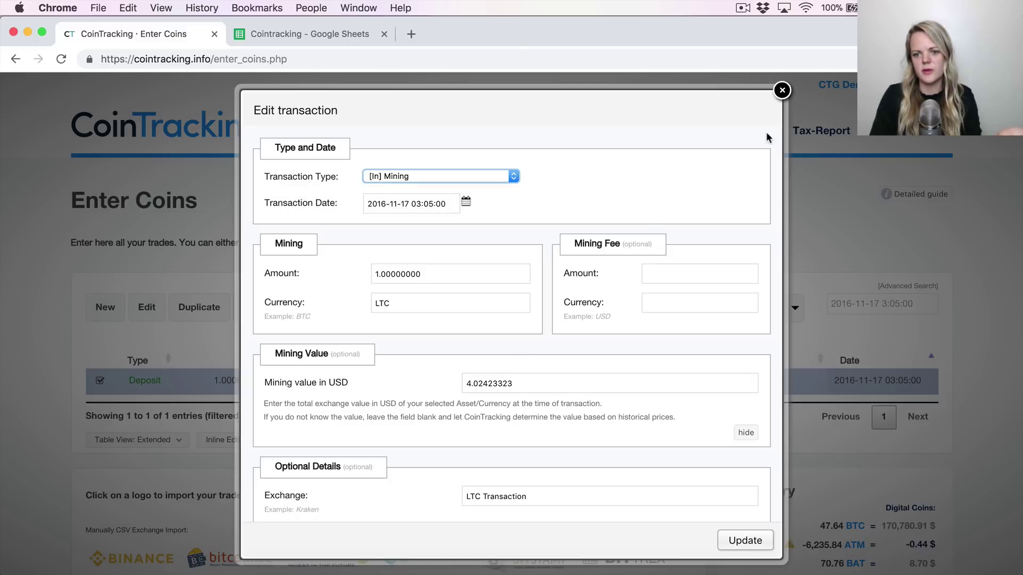
click(731, 543)
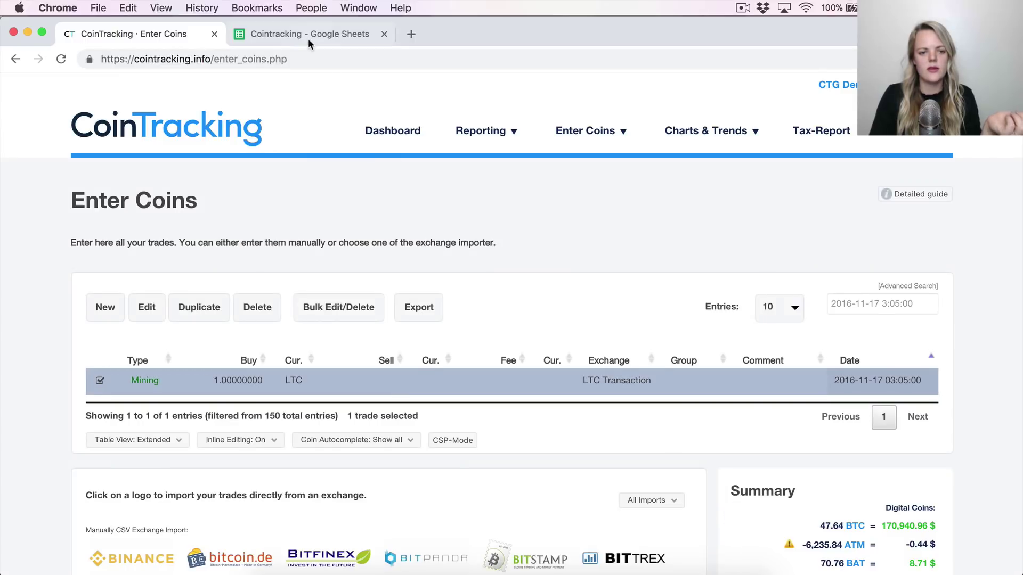
Review the remaining unmatched Trade Table rows and copy the DASH withdrawal's date from K25
click(308, 37)
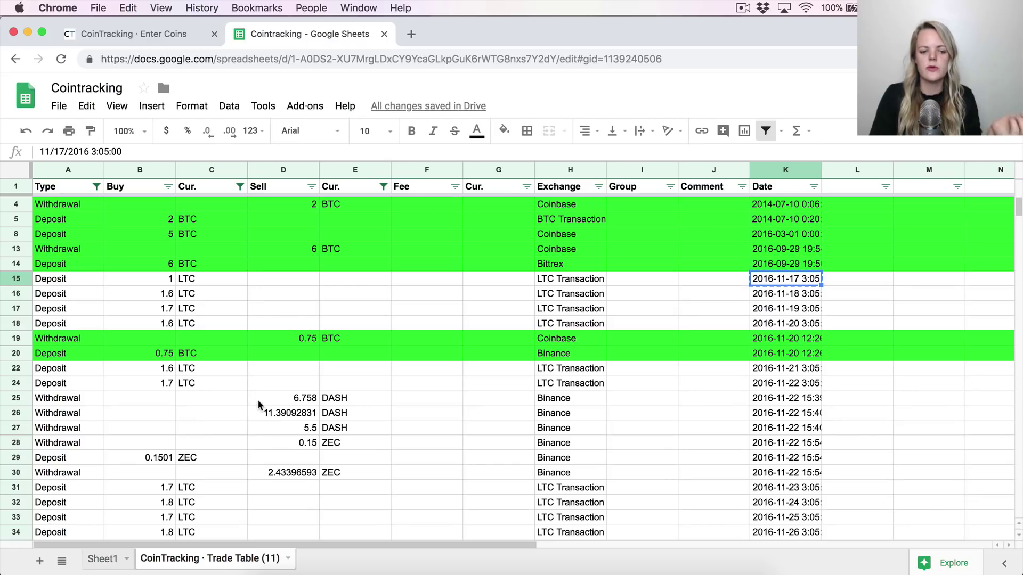
scroll(283, 375, down, 2)
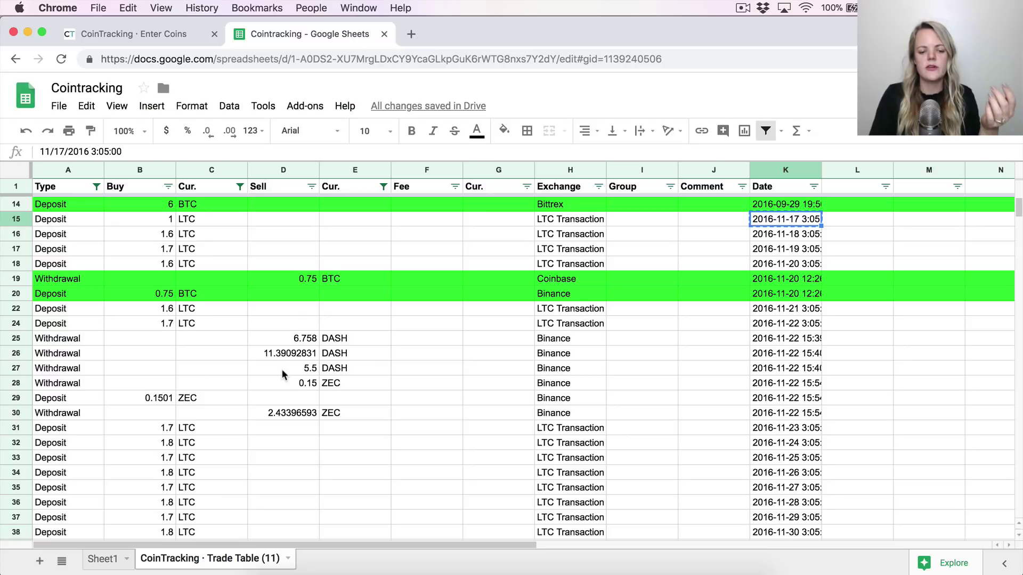
scroll(282, 375, down, 5)
scroll(282, 375, up, 4)
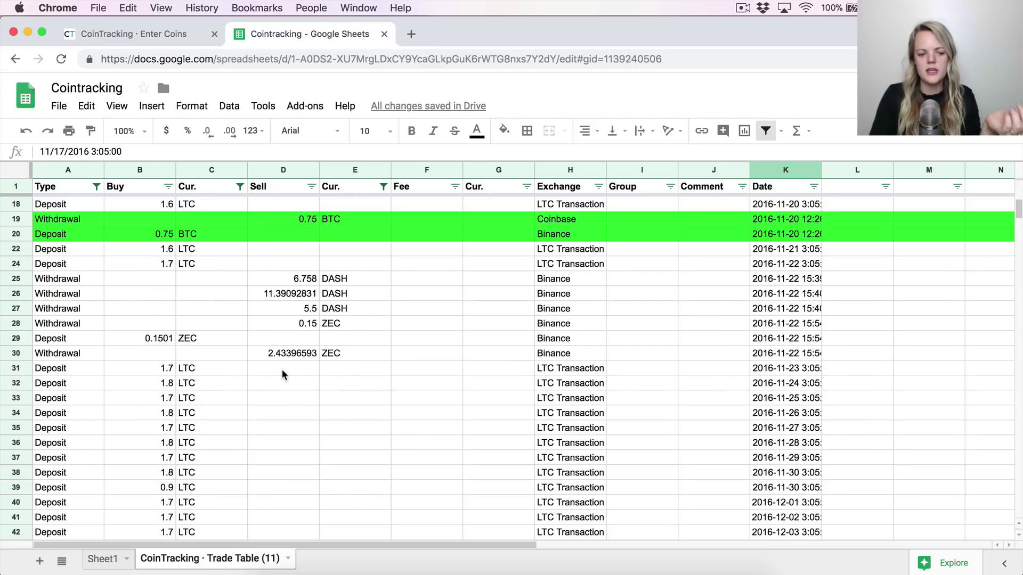
scroll(357, 312, up, 3)
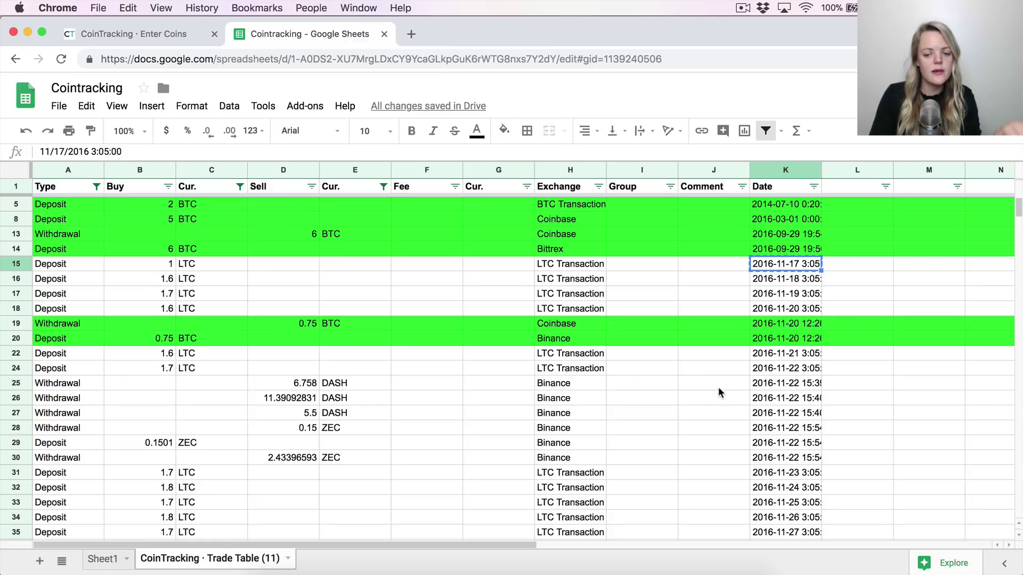
click(778, 388)
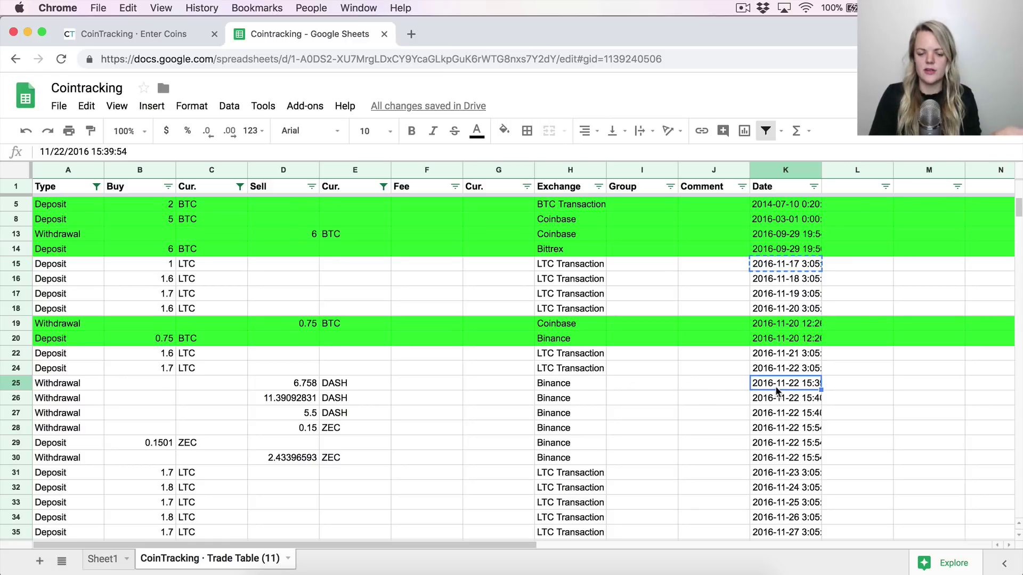
click(174, 37)
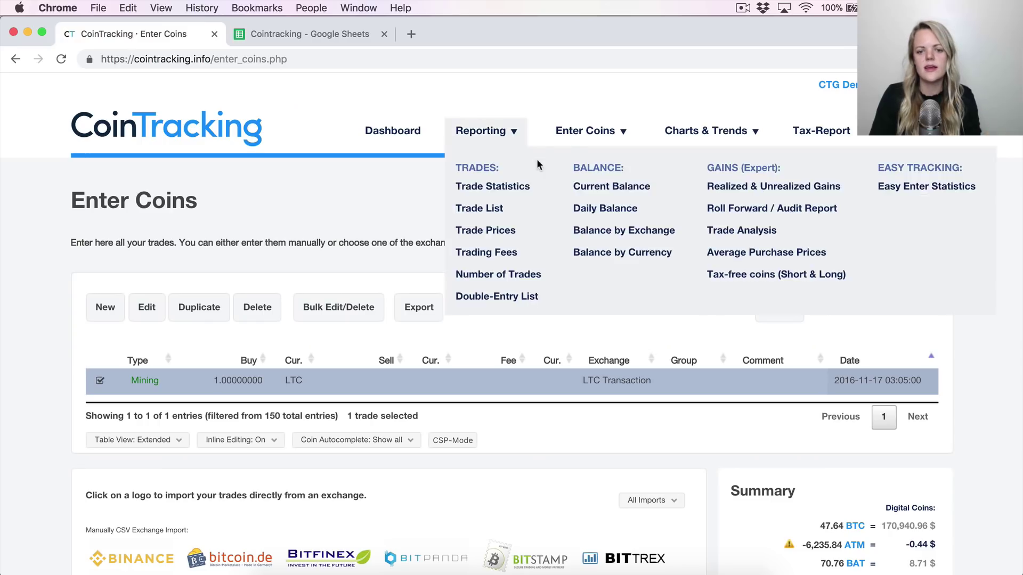
mouse_move(586, 132)
mouse_move(596, 236)
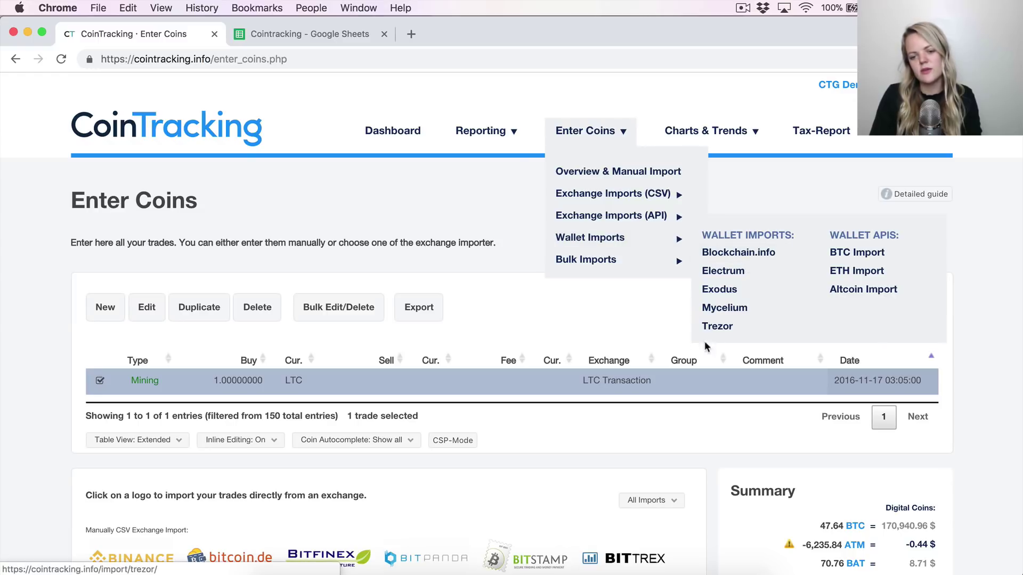
click(337, 34)
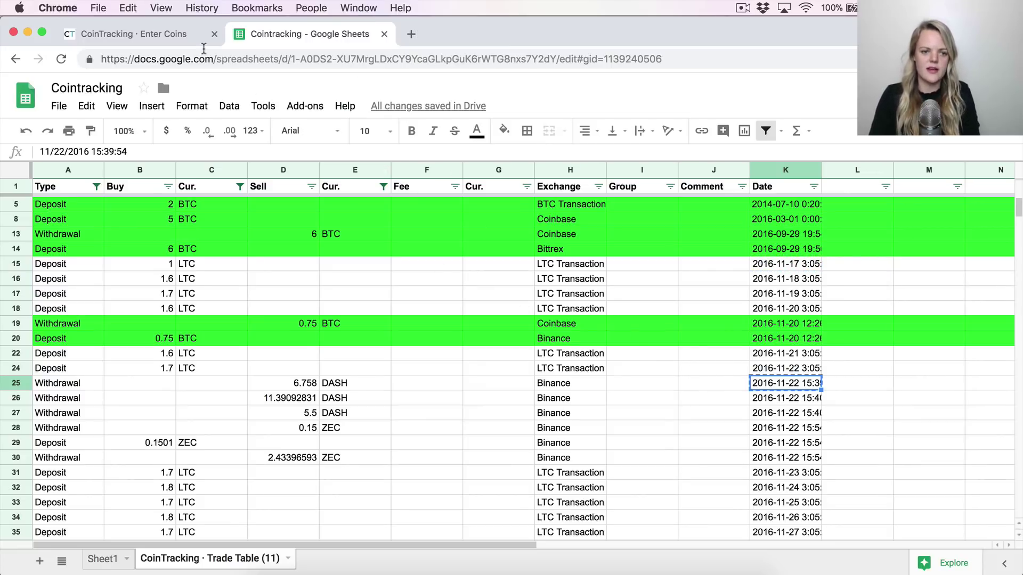
click(181, 35)
click(928, 308)
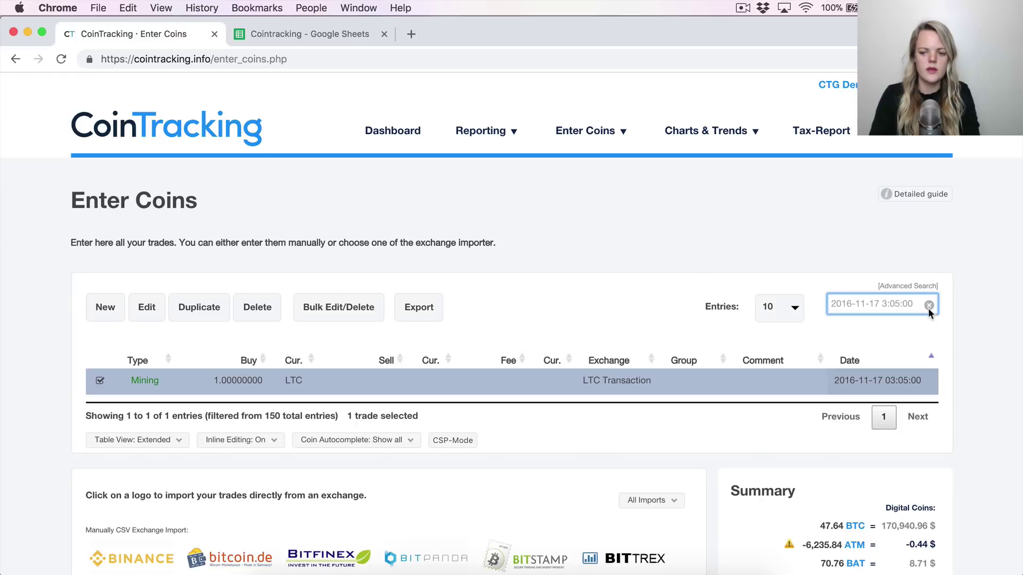
key(super+v)
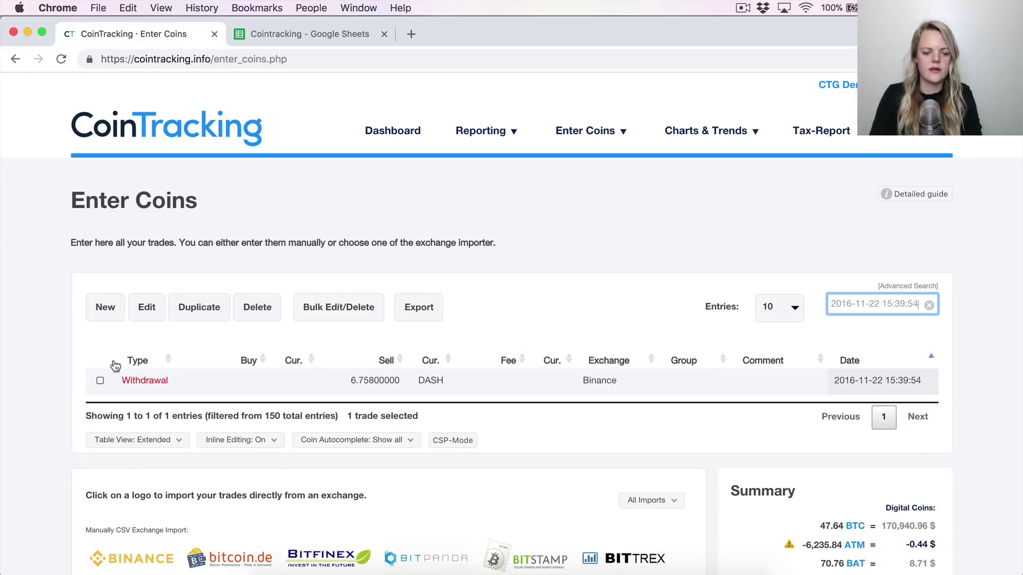
click(97, 382)
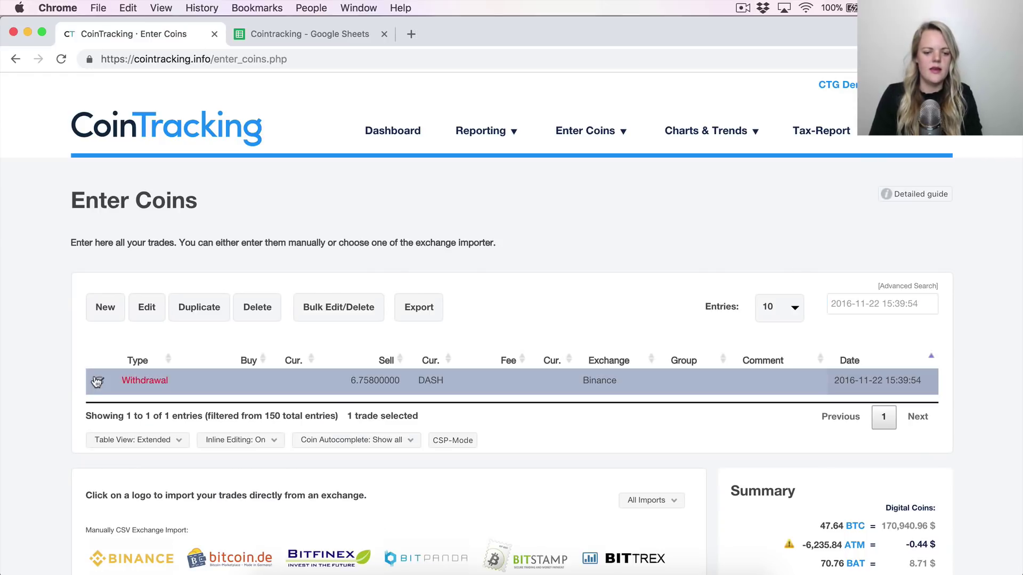
Change the 6.758 DASH Binance withdrawal to a Transfer with incoming exchange Ledger Nano and update it
click(136, 305)
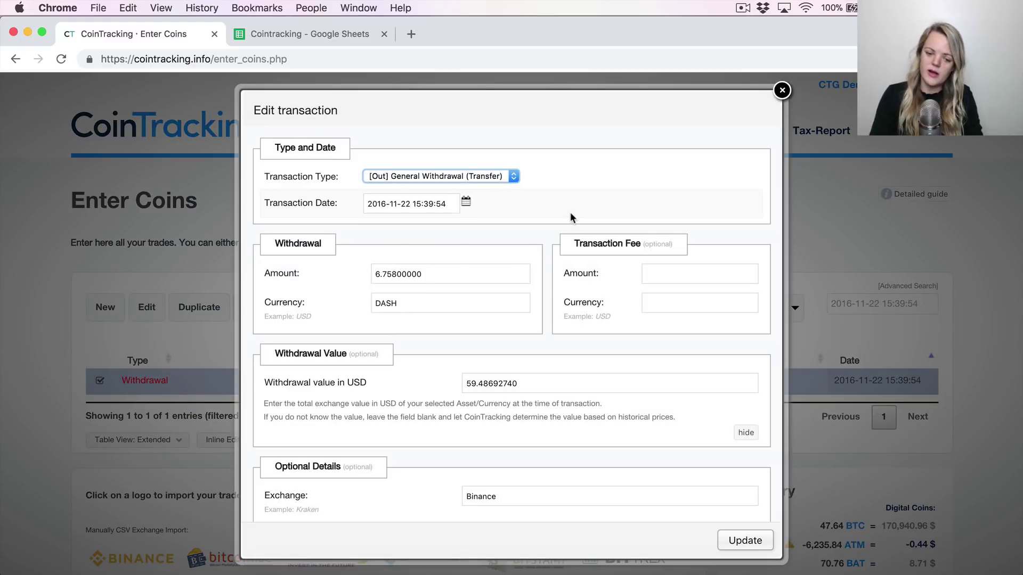
click(495, 175)
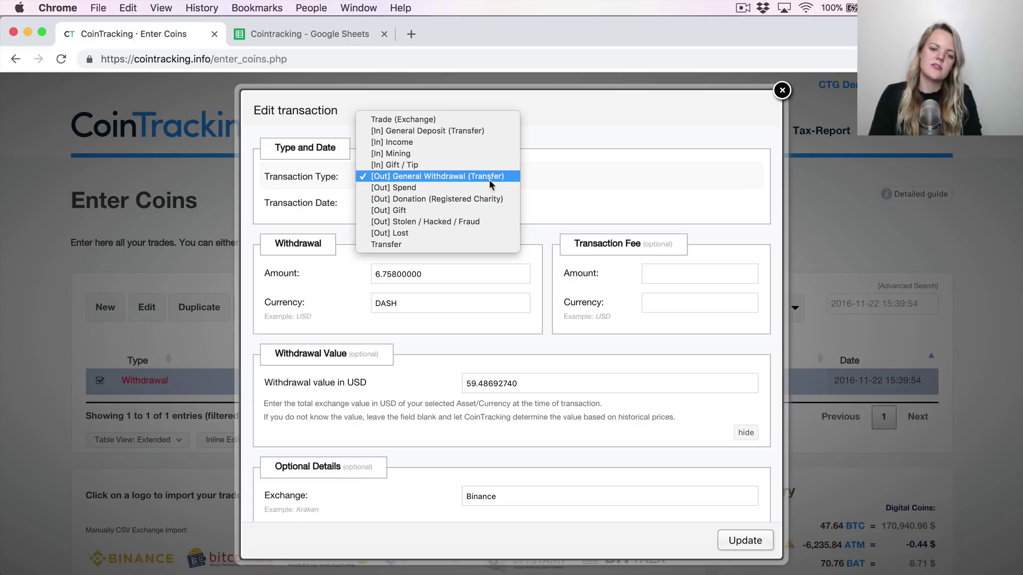
click(449, 243)
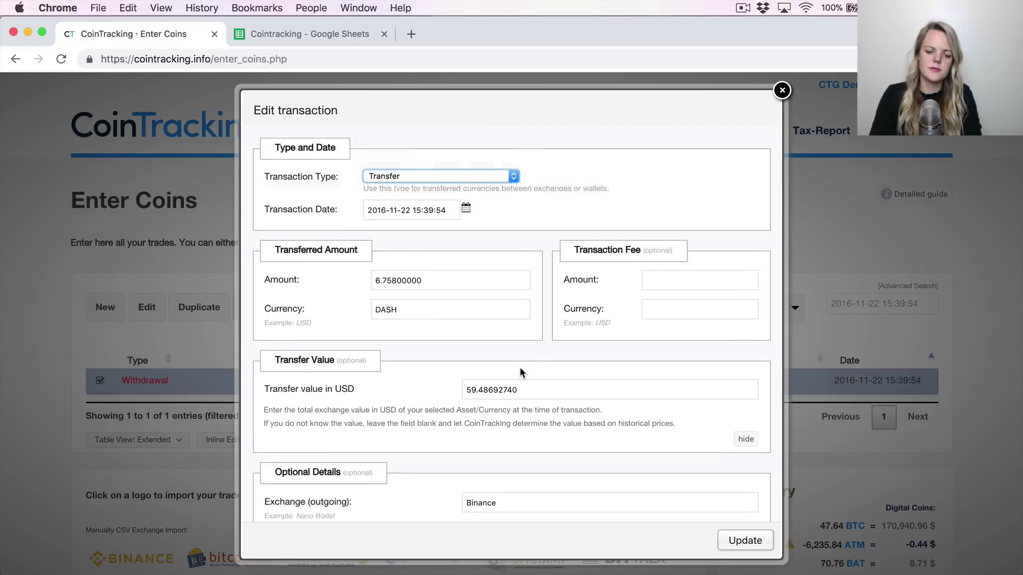
scroll(521, 371, down, 3)
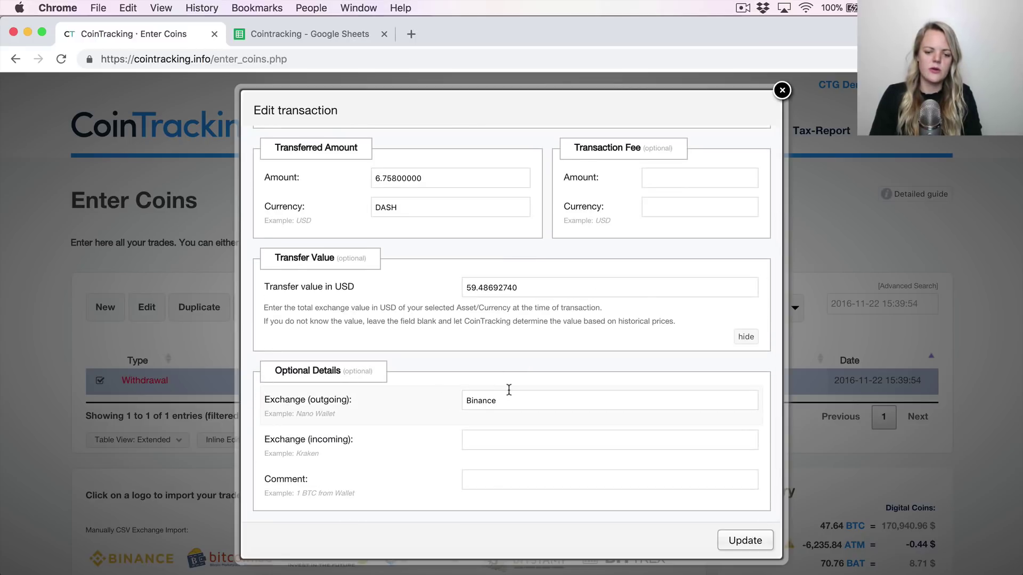
click(482, 439)
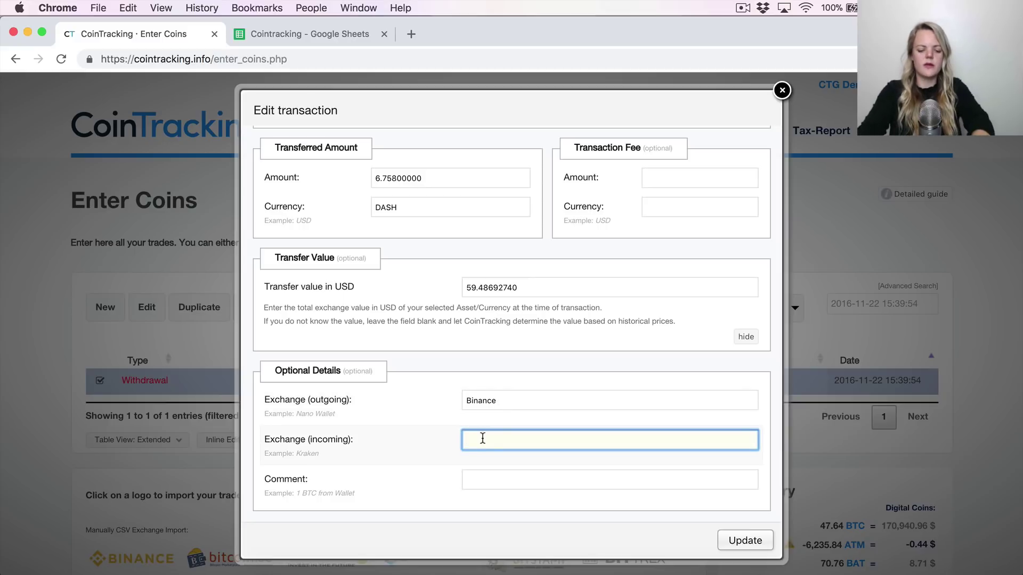
text(Ledger Nano)
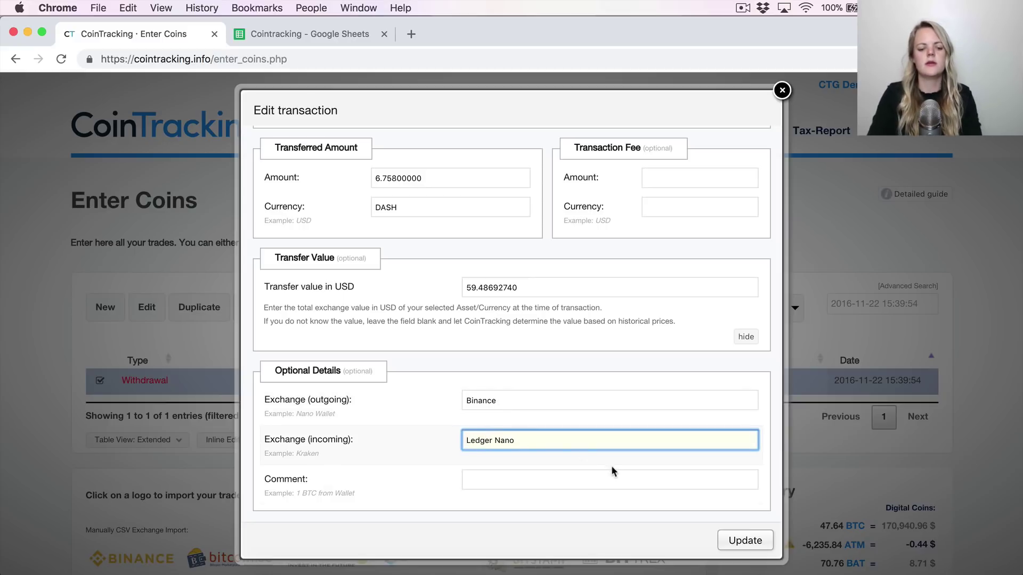
click(747, 541)
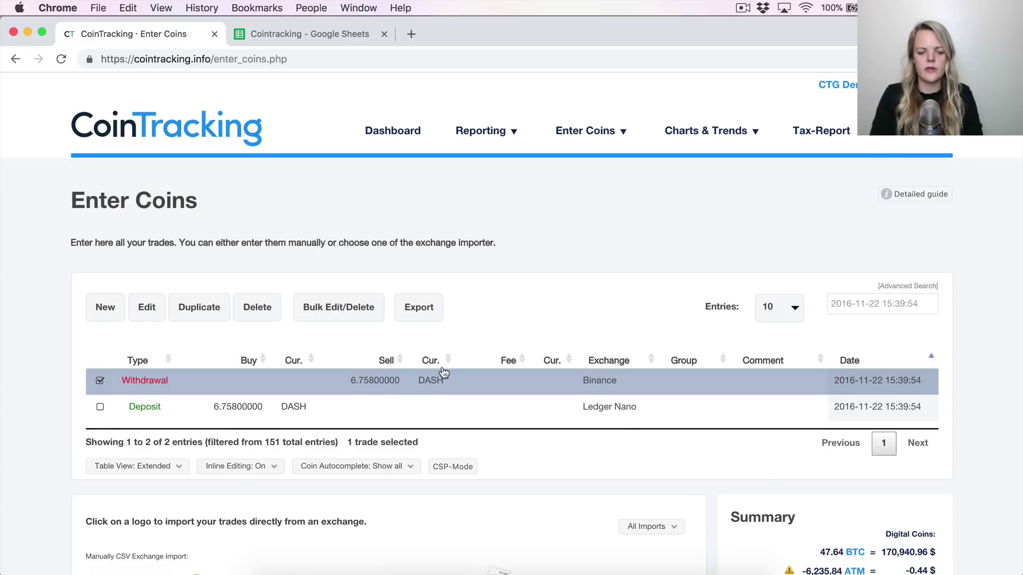
Fill row 25, the 6.758 DASH withdrawal, bright green in the Trade Table sheet
click(295, 34)
click(16, 383)
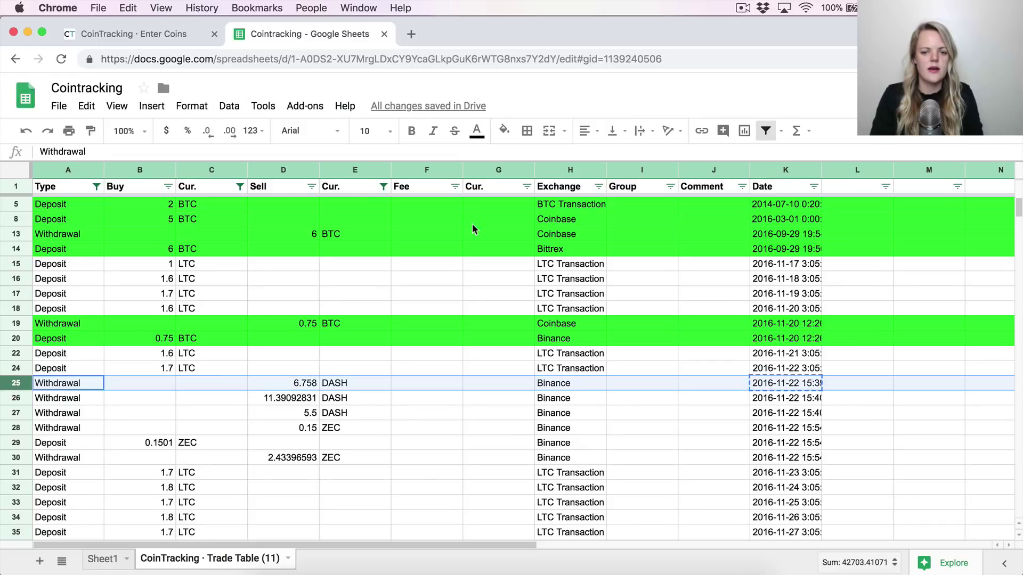
click(504, 131)
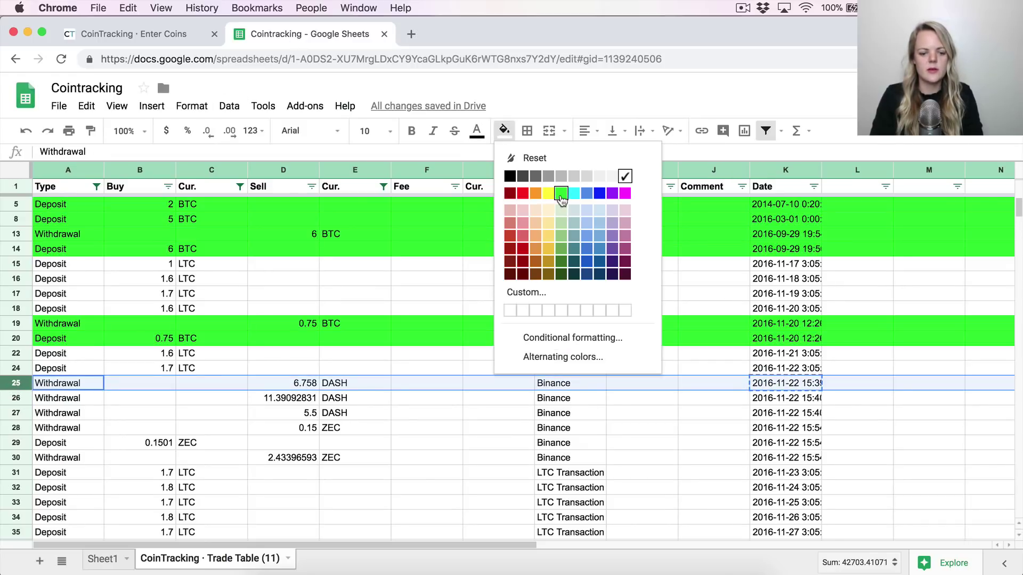
click(561, 194)
scroll(311, 424, down, 3)
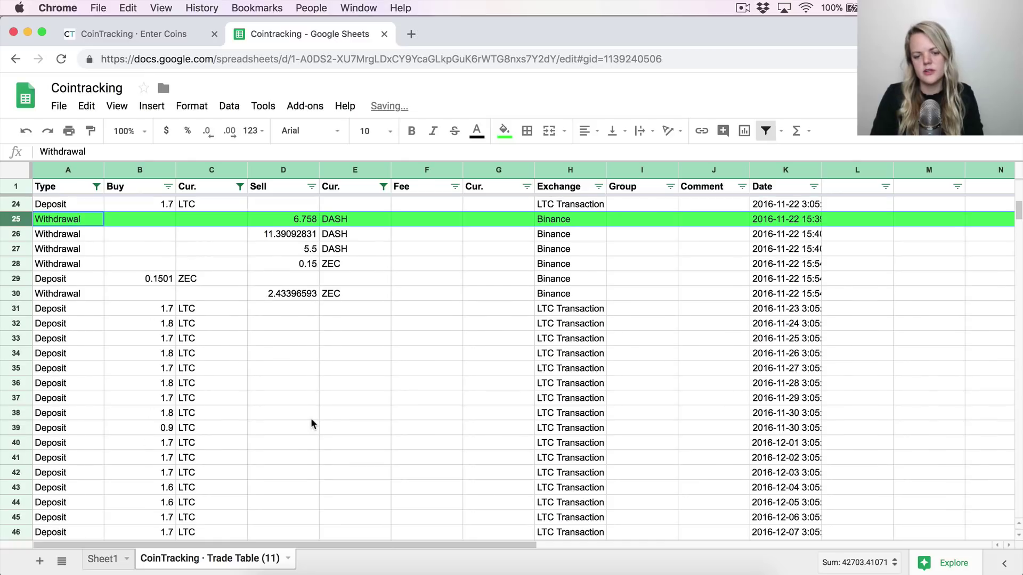
scroll(312, 424, down, 15)
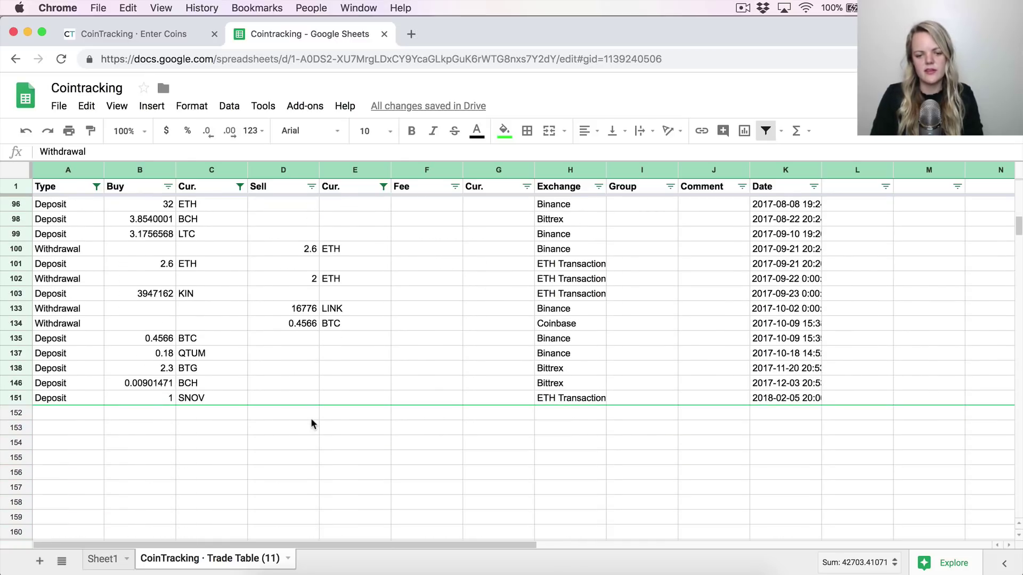
scroll(312, 424, up, 15)
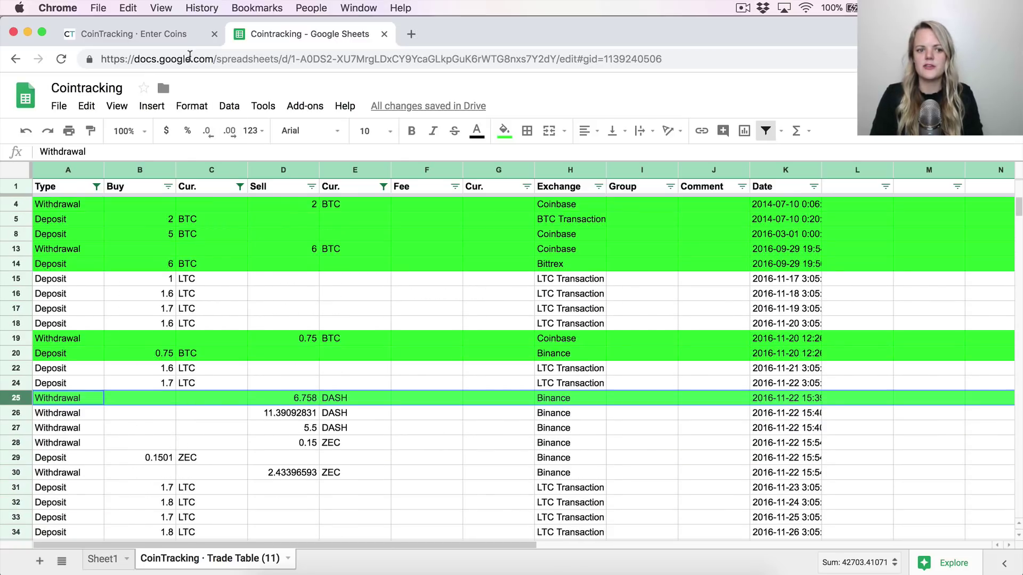
Check the DASH withdrawal and Ledger Nano deposit pair in Enter Coins, then bring up the Reporting menu
click(174, 37)
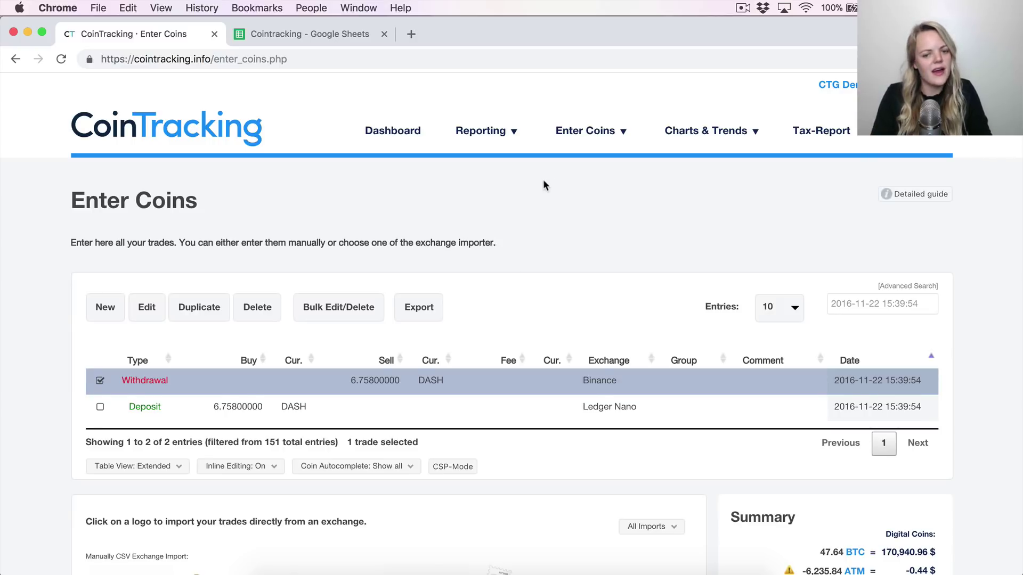
scroll(543, 185, up, 2)
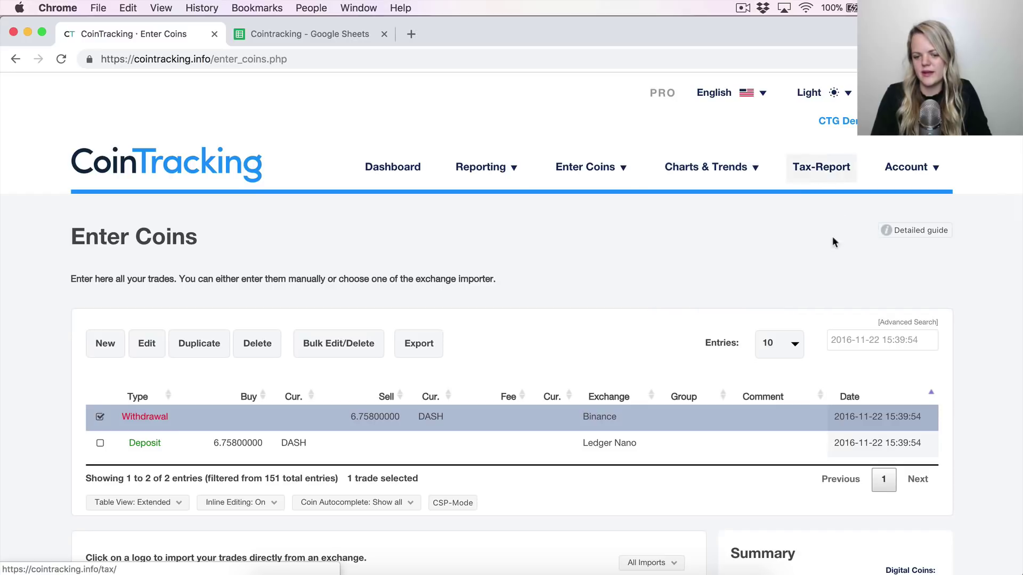
scroll(632, 340, down, 5)
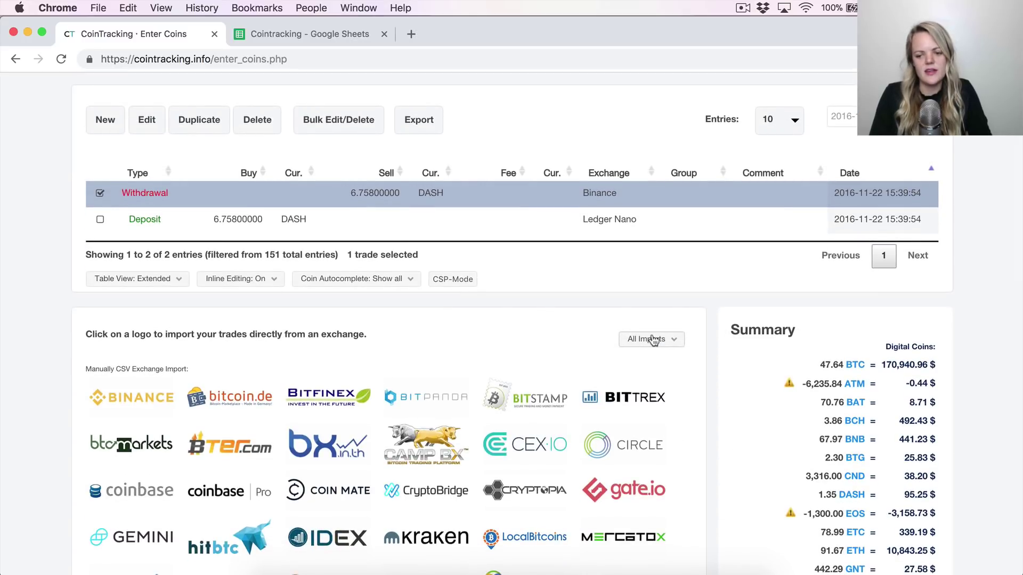
scroll(906, 341, down, 4)
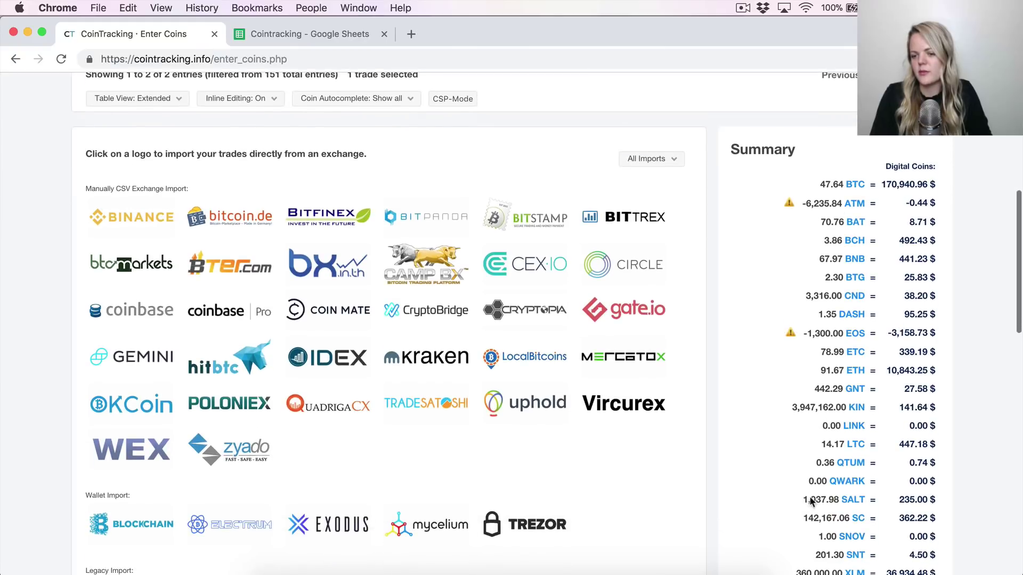
scroll(915, 248, down, 2)
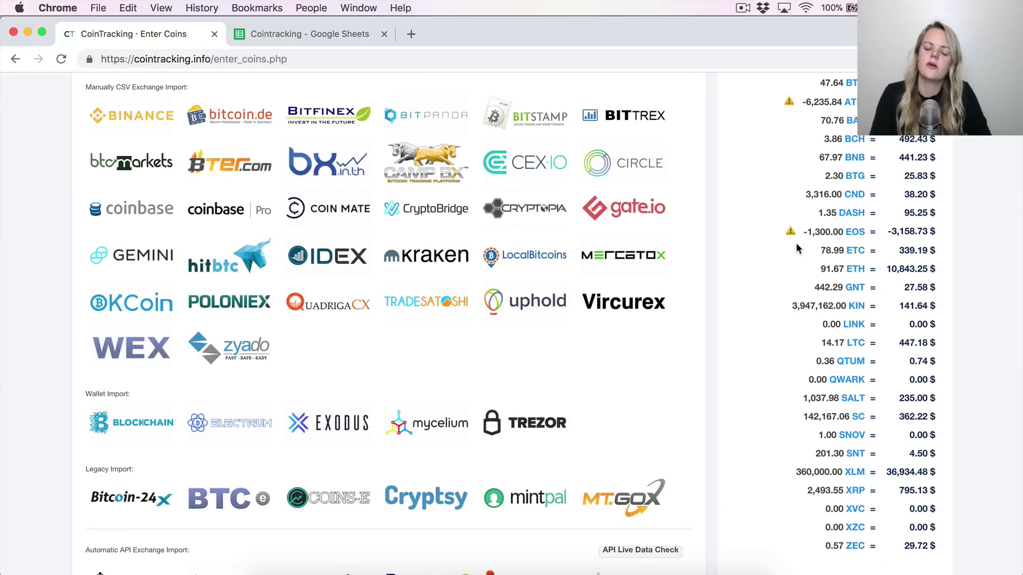
scroll(747, 192, up, 10)
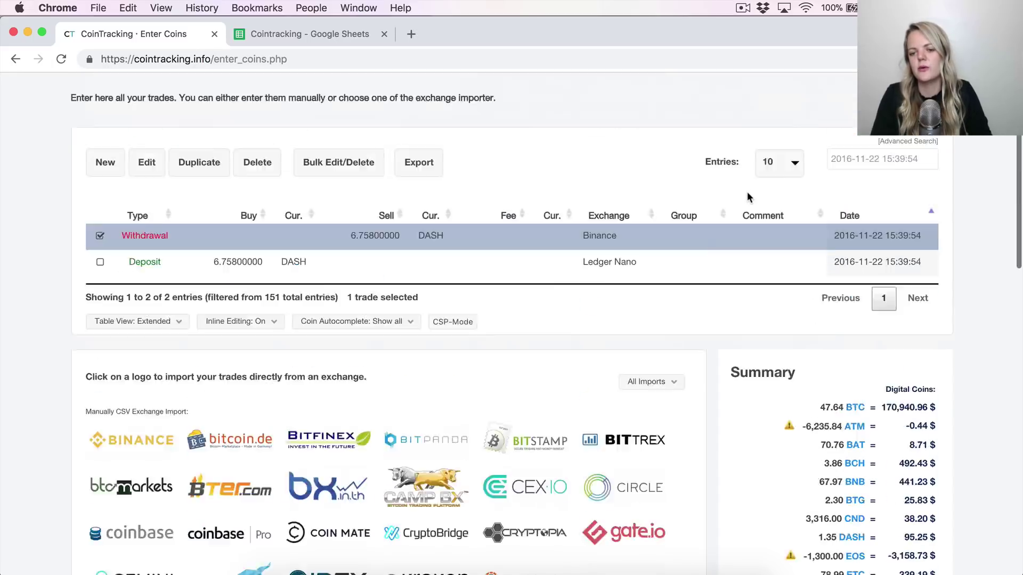
mouse_move(476, 174)
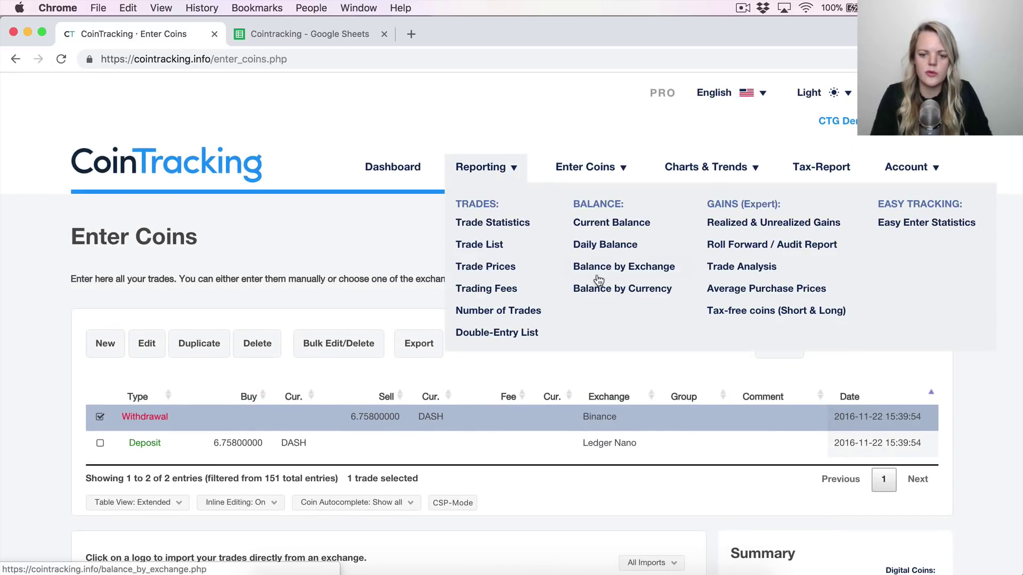
Open the Balance by Exchange report, recalculate trades, and start reviewing the per-exchange balances
click(627, 276)
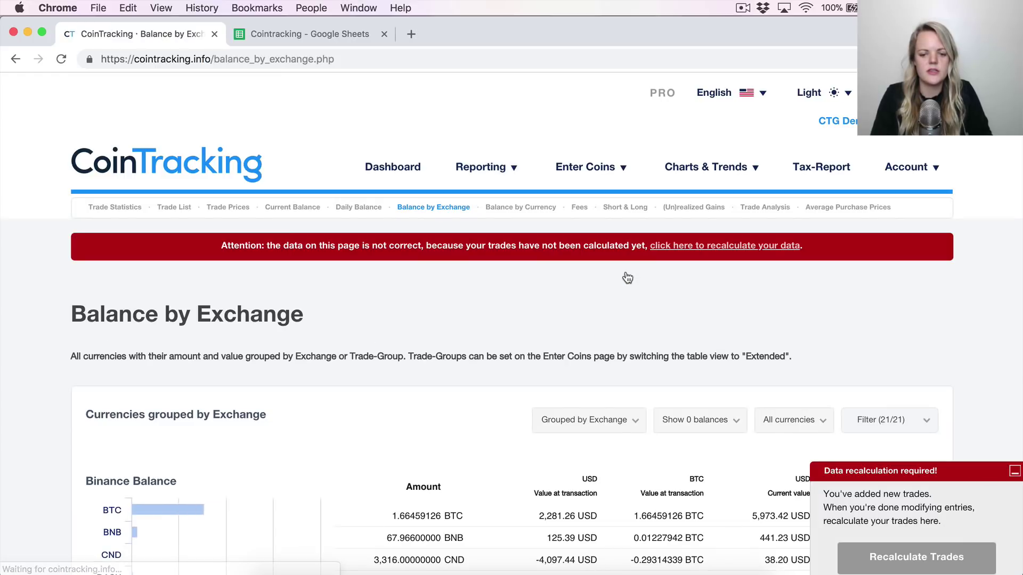
click(886, 558)
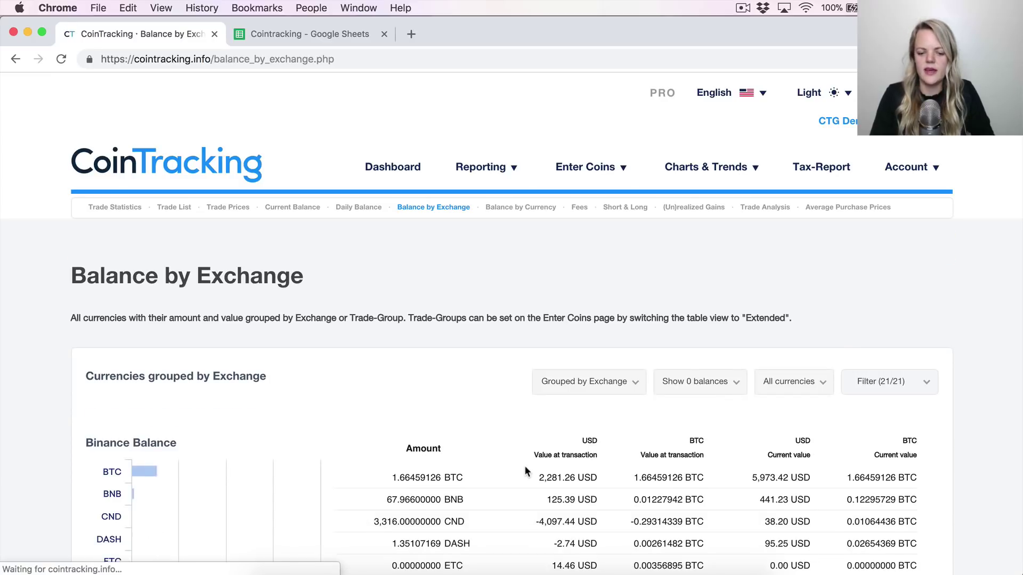
scroll(455, 445, down, 5)
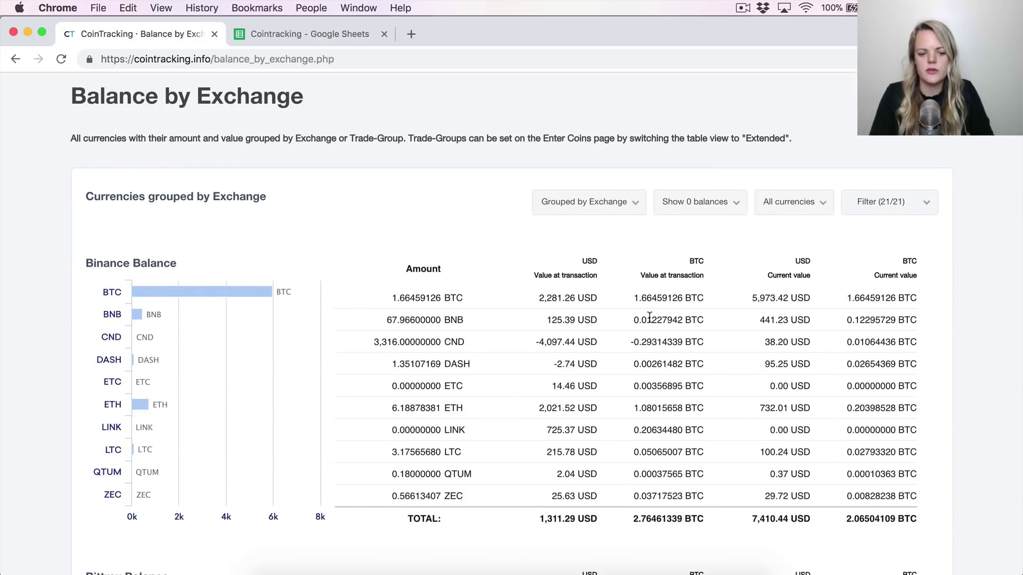
scroll(650, 318, down, 8)
scroll(688, 368, down, 6)
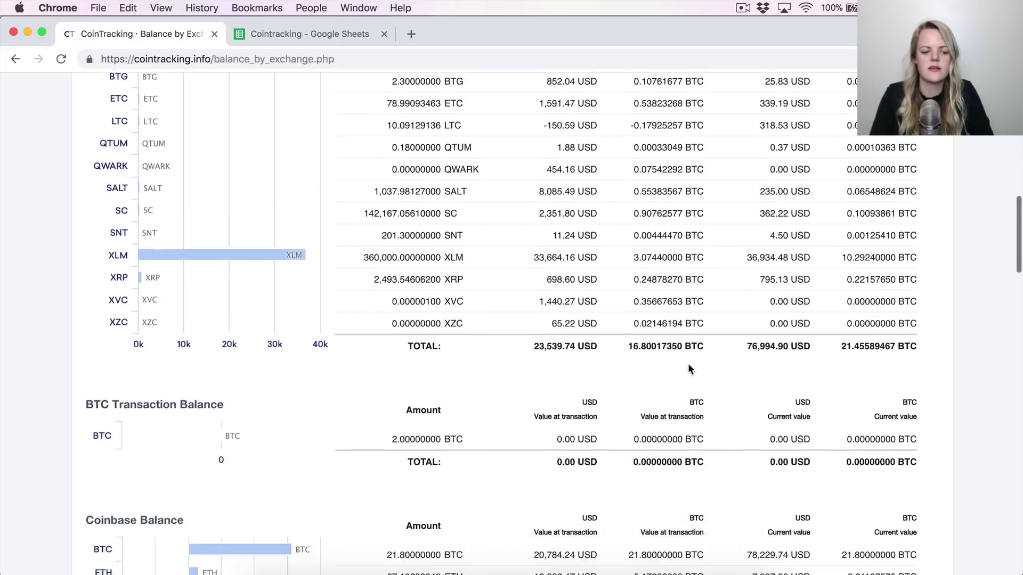
scroll(689, 368, down, 4)
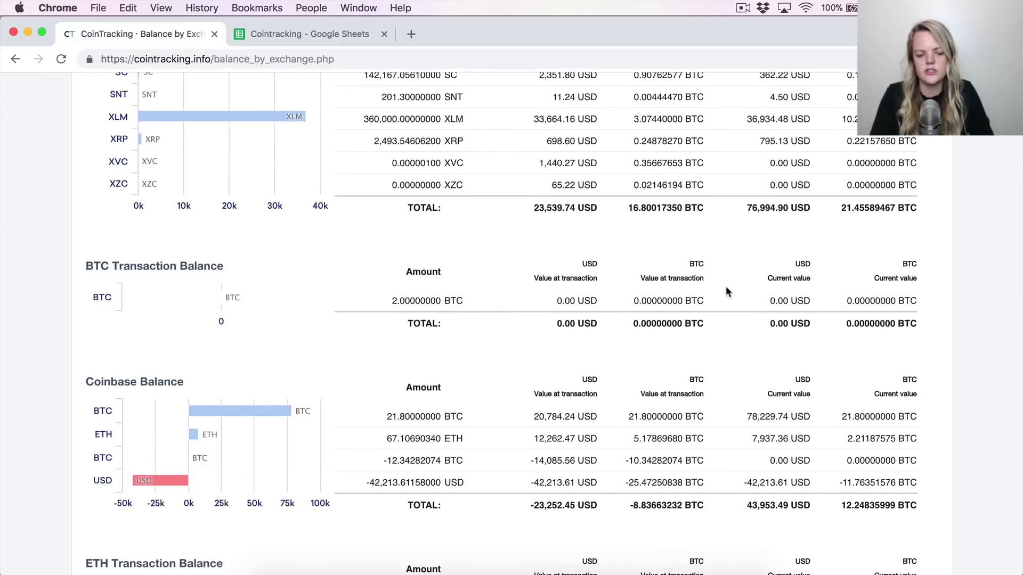
scroll(726, 286, down, 7)
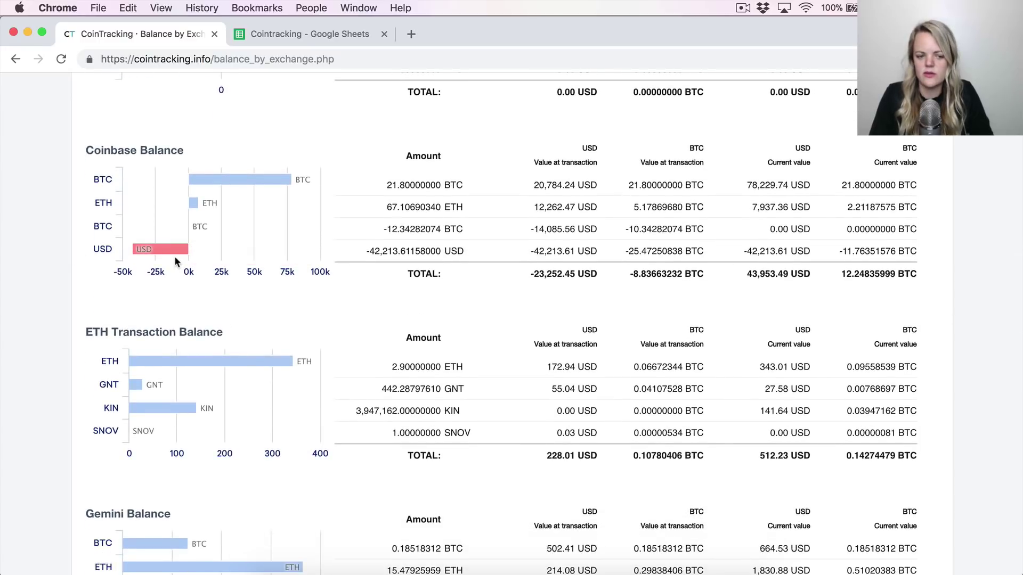
Review the remaining exchange balance tables, including the 6.758 DASH Ledger Nano balance
mouse_move(176, 248)
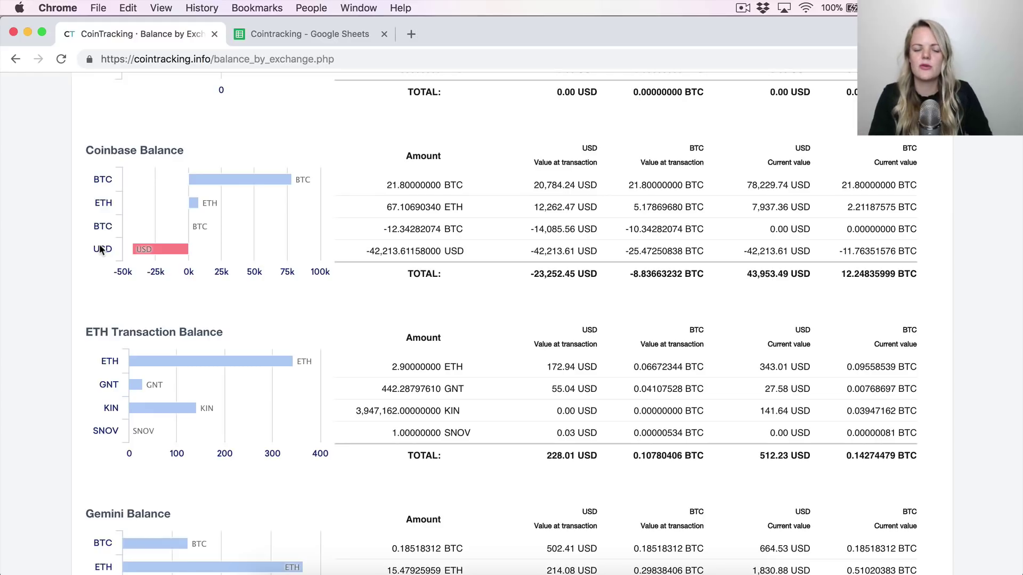
scroll(176, 354, down, 5)
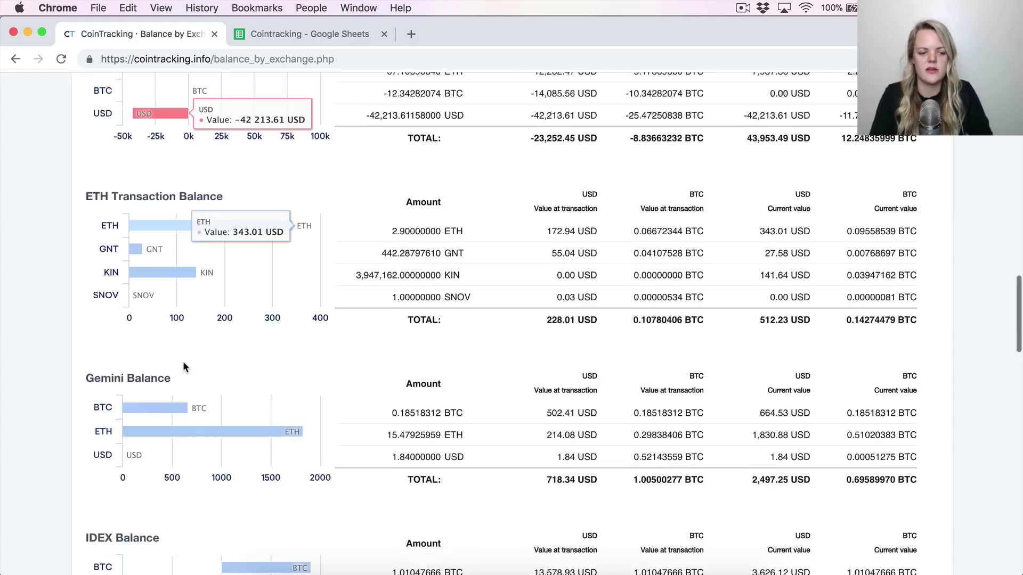
scroll(215, 381, down, 3)
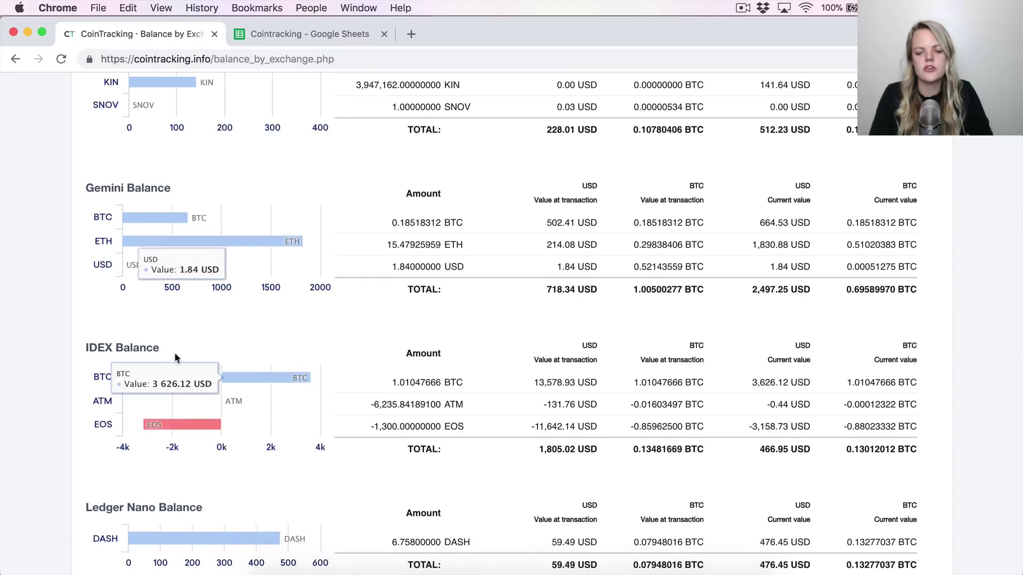
mouse_move(172, 427)
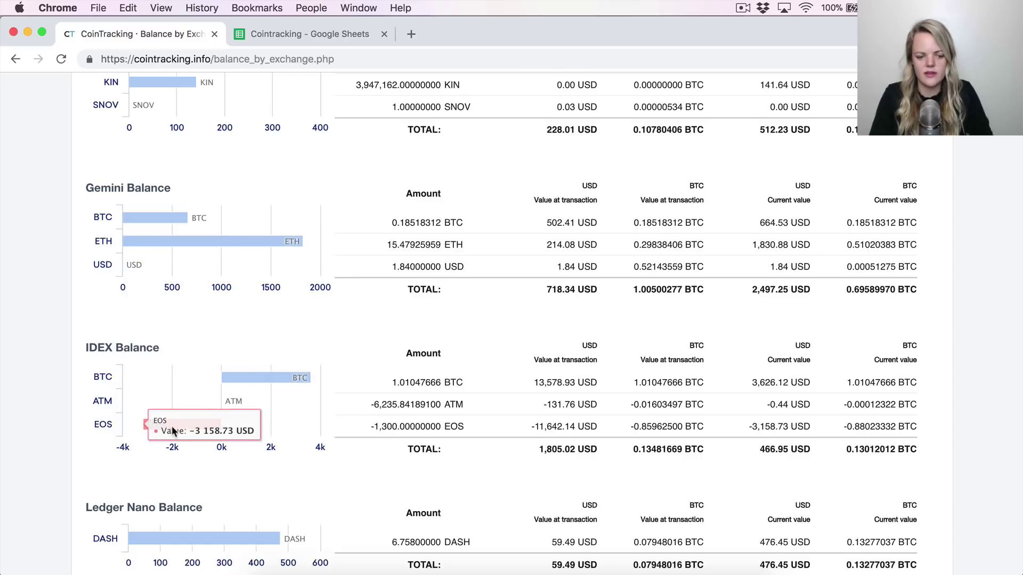
scroll(179, 430, down, 8)
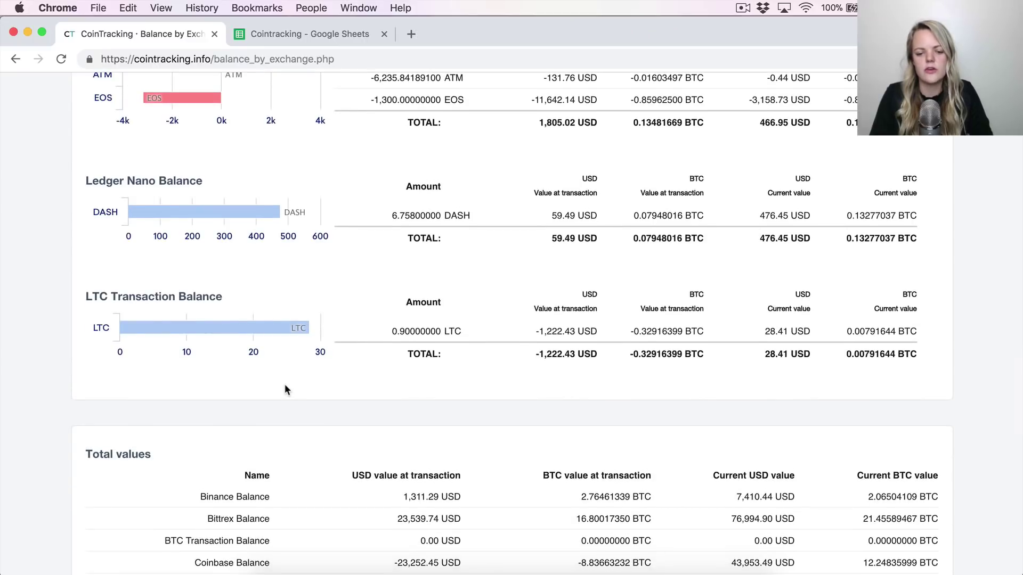
scroll(285, 385, up, 20)
scroll(284, 384, down, 2)
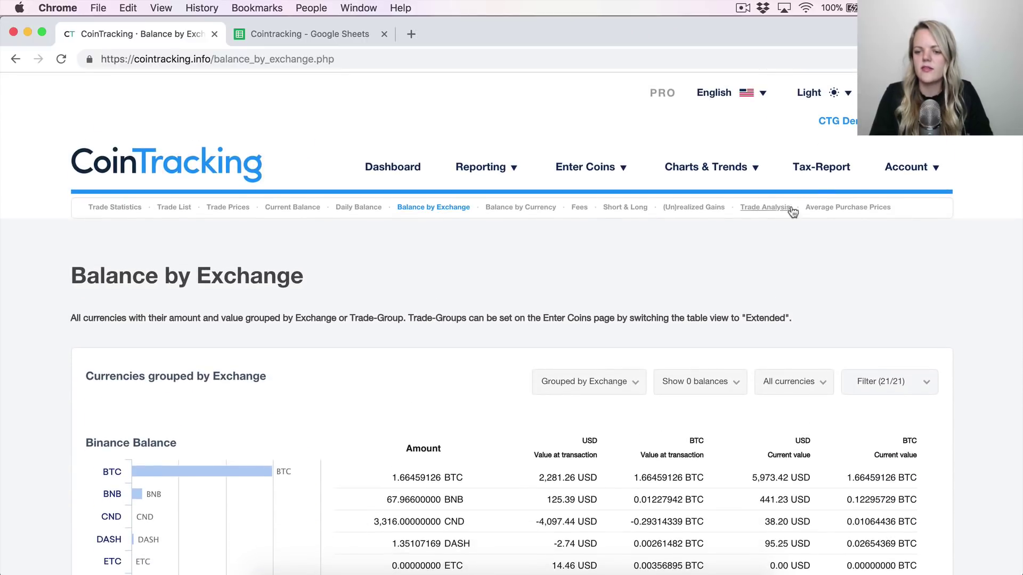
Review the 2018 Tax-Report page showing 2 trades, then return to the Trade Table spreadsheet
click(824, 178)
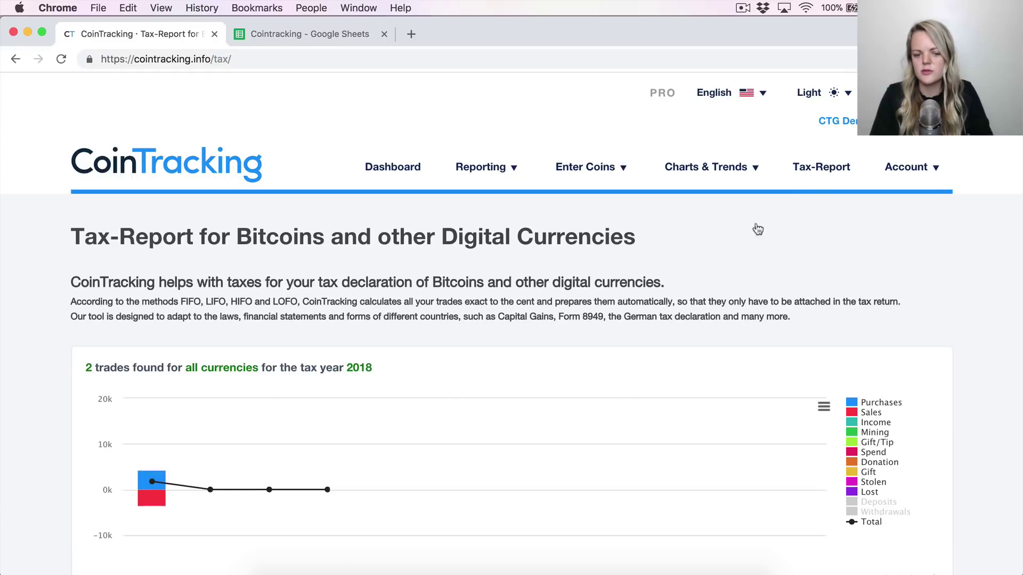
scroll(605, 399, down, 10)
scroll(520, 428, up, 7)
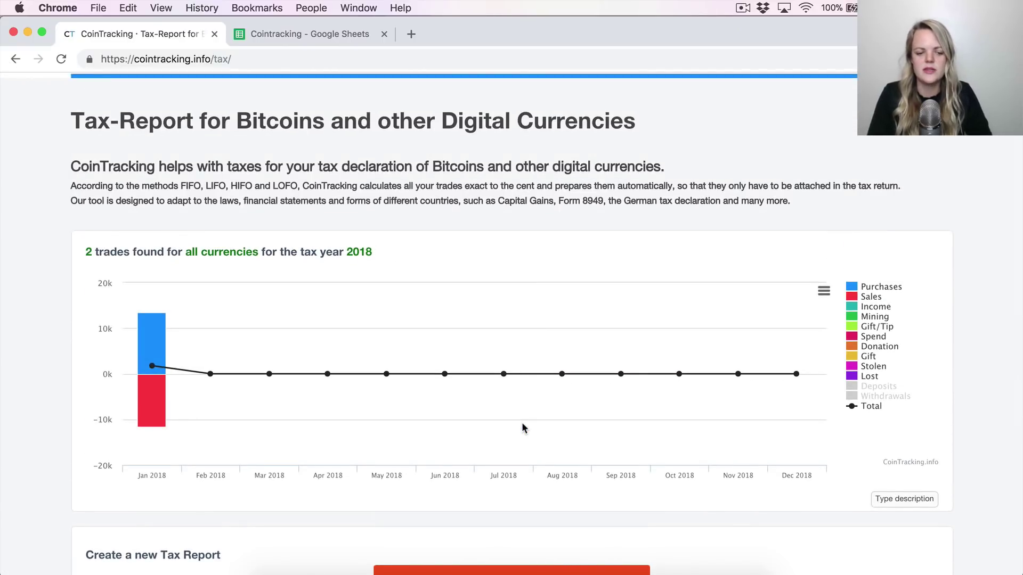
scroll(523, 427, down, 3)
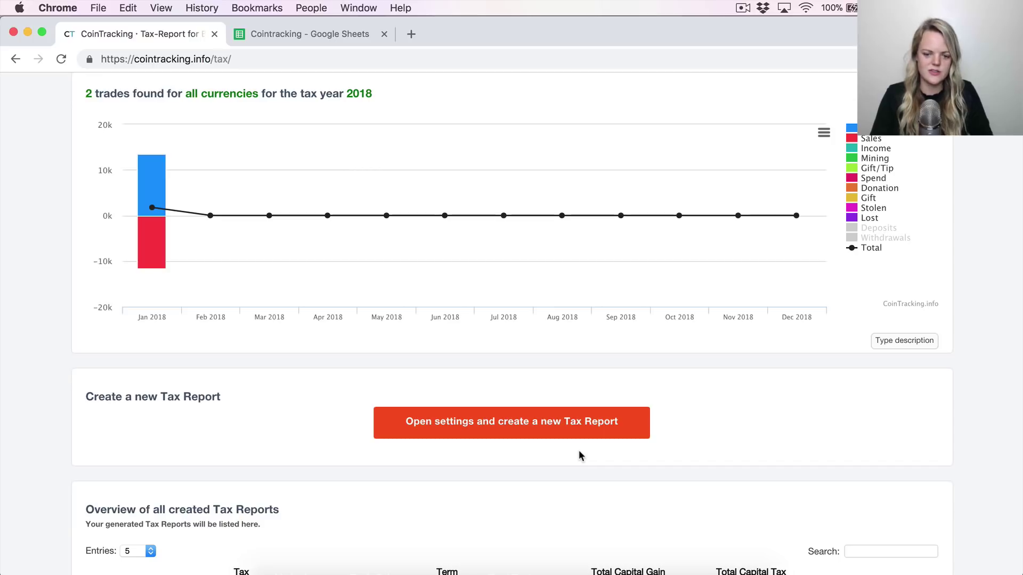
scroll(586, 394, up, 5)
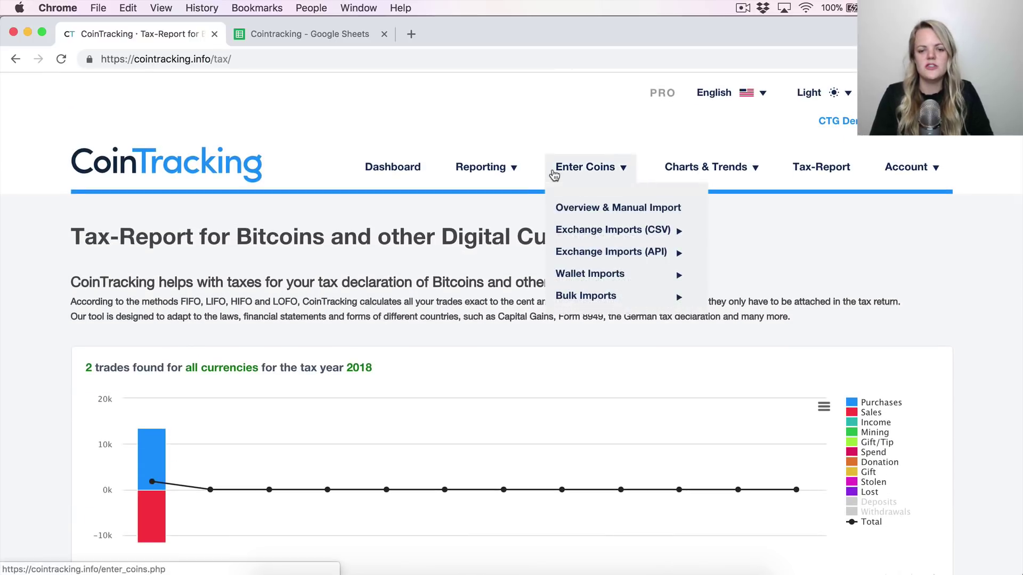
click(320, 41)
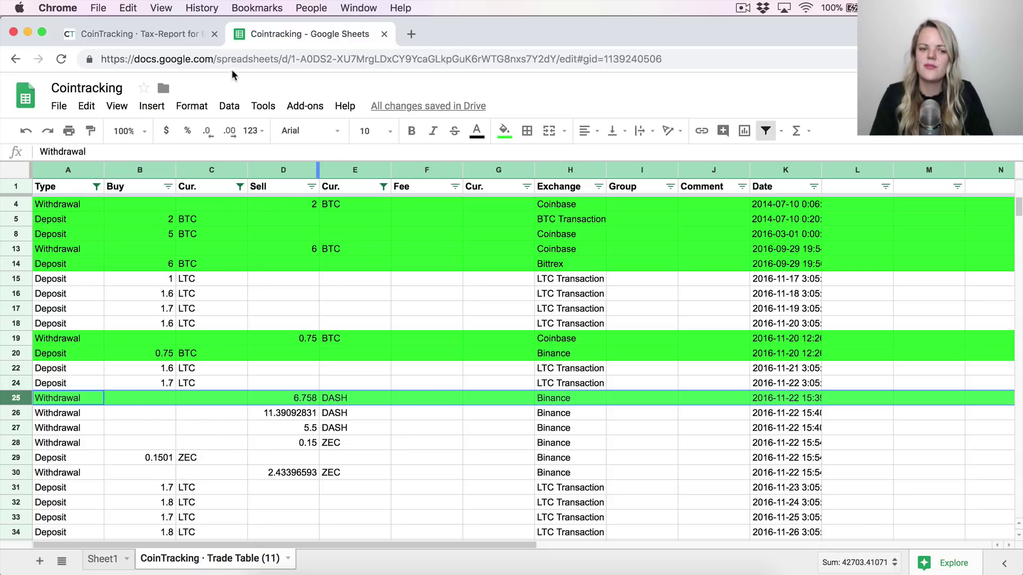
Return to CoinTracking's 2018 Tax-Report page for Bitcoins and other digital currencies
click(162, 34)
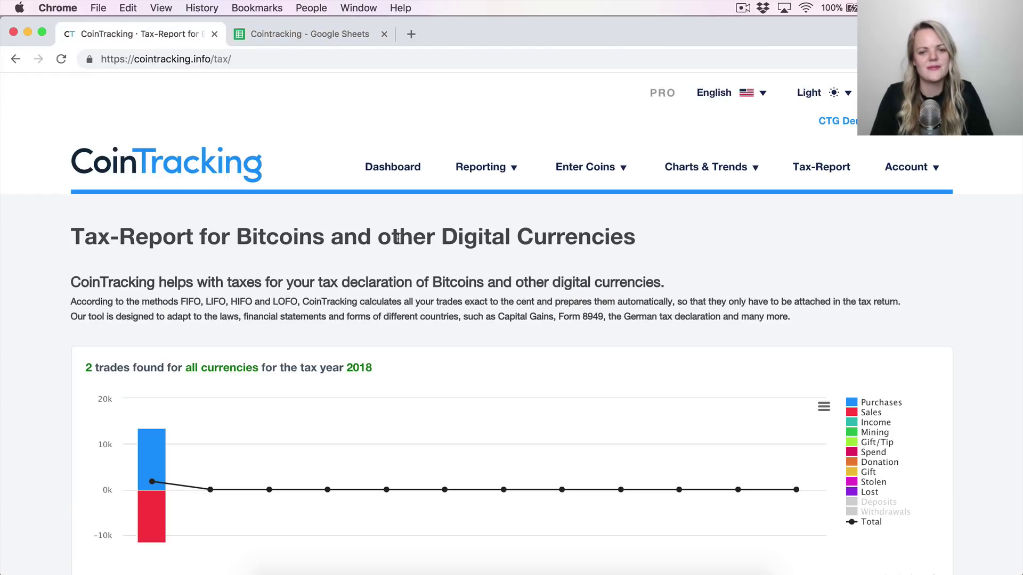